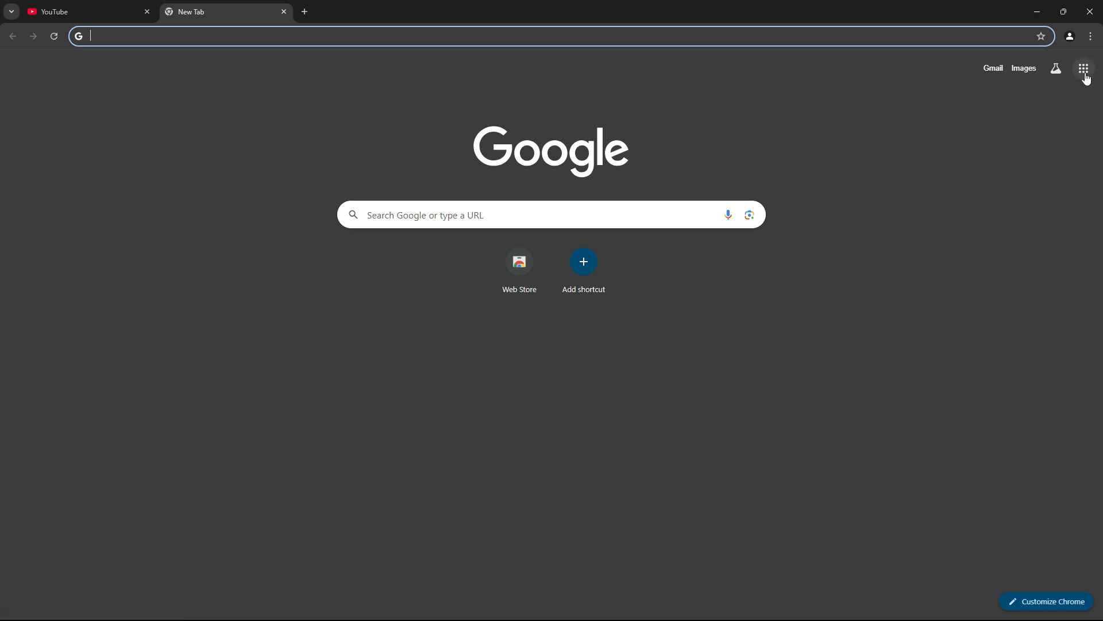
# Step: Open YouTube from the Google apps and start creating a new Google account for personal use instead of signing in
pyautogui.click(1084, 72)
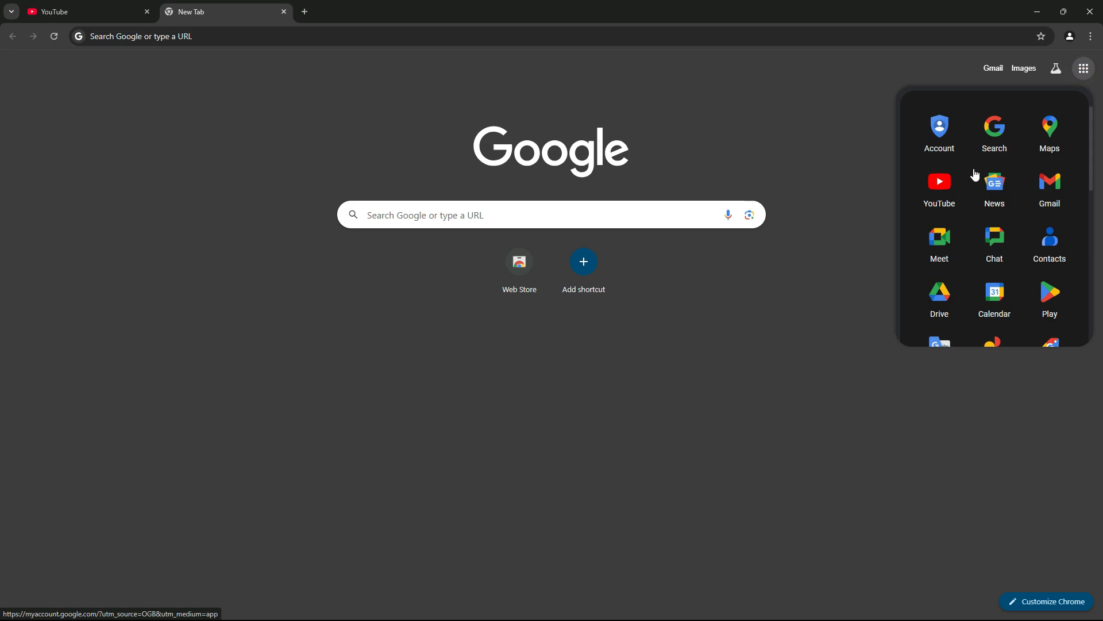
pyautogui.click(939, 201)
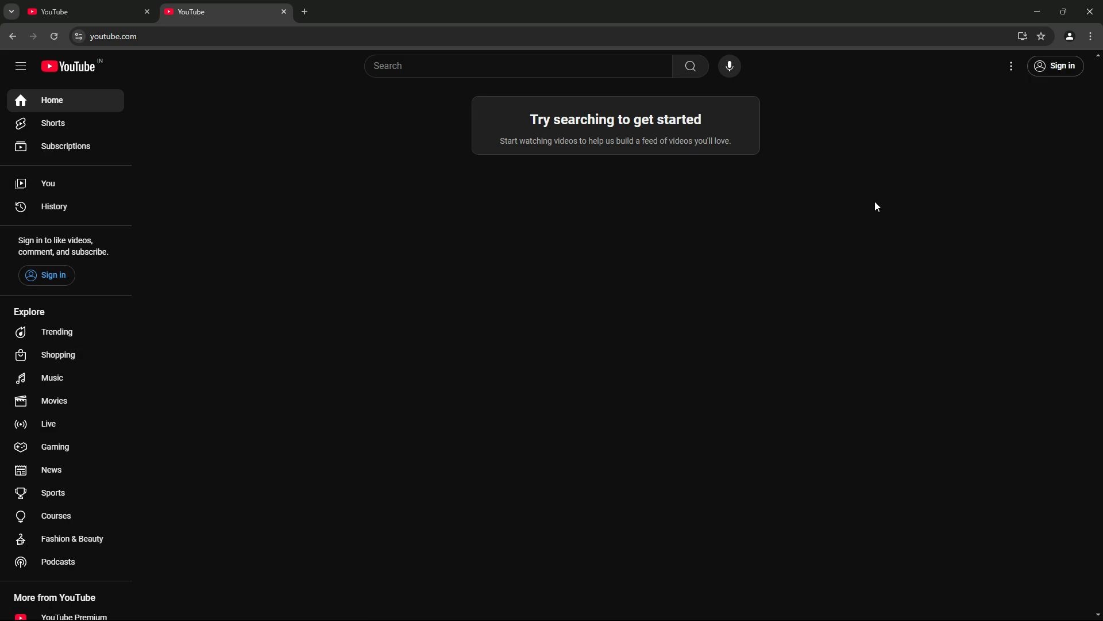
pyautogui.click(1056, 67)
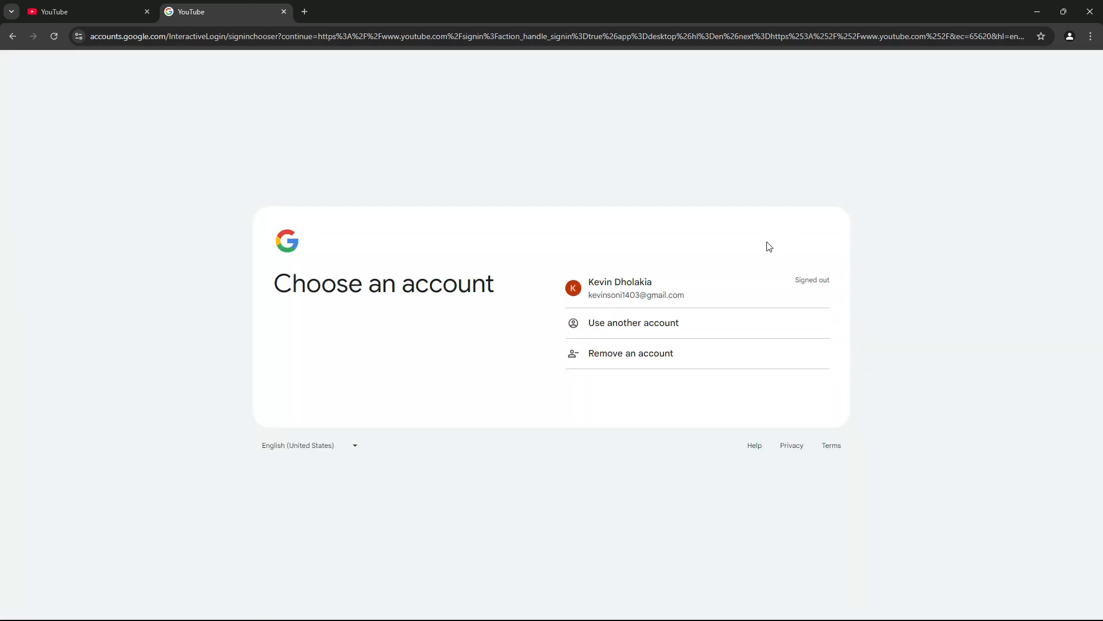
pyautogui.click(641, 329)
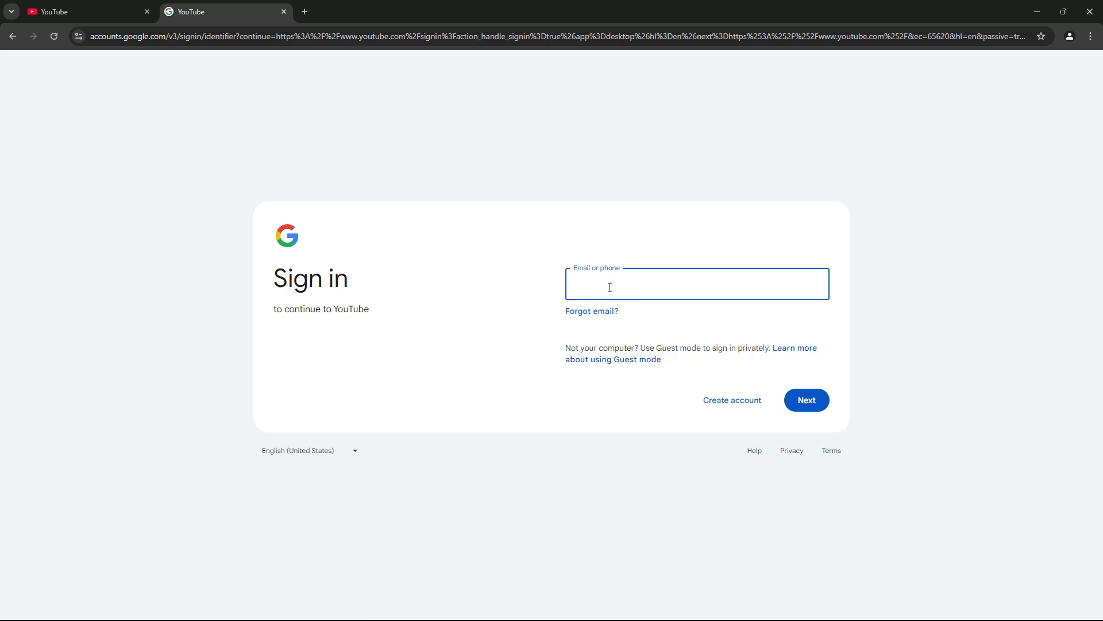
pyautogui.click(722, 406)
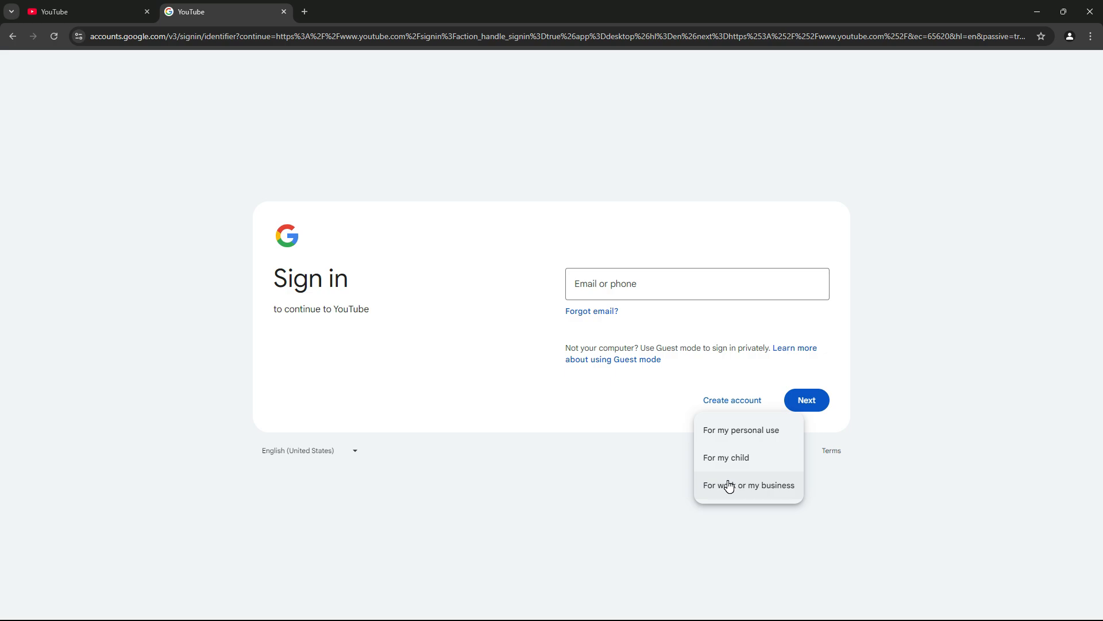
pyautogui.click(730, 437)
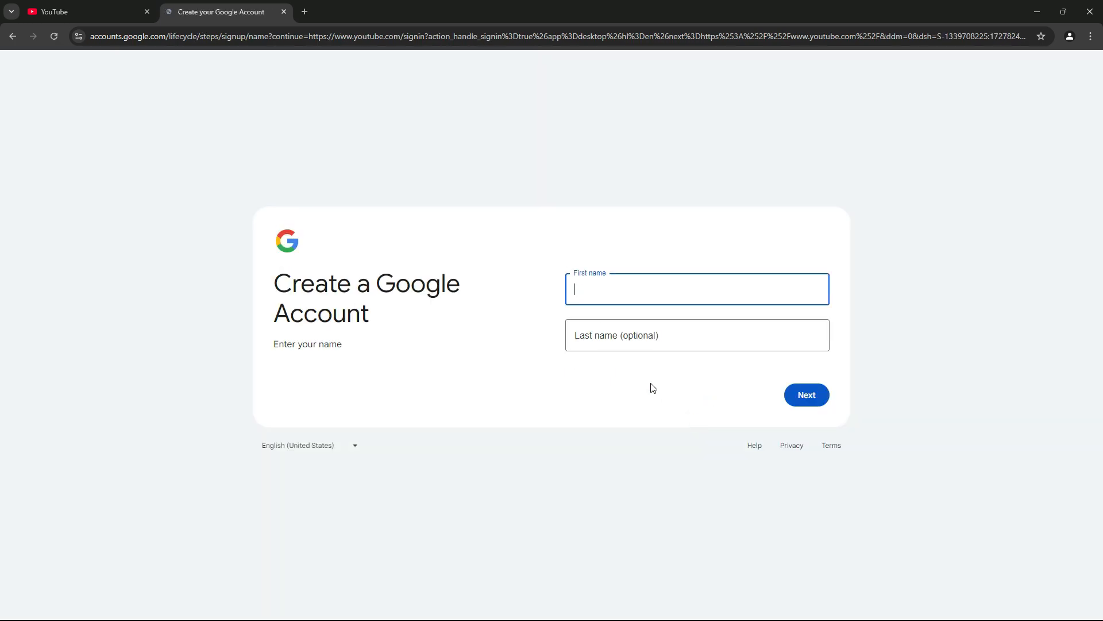
# Step: Enter the account holder's first and last name and continue to the basic information
pyautogui.click(602, 287)
pyautogui.write('Gujju')
pyautogui.click(611, 343)
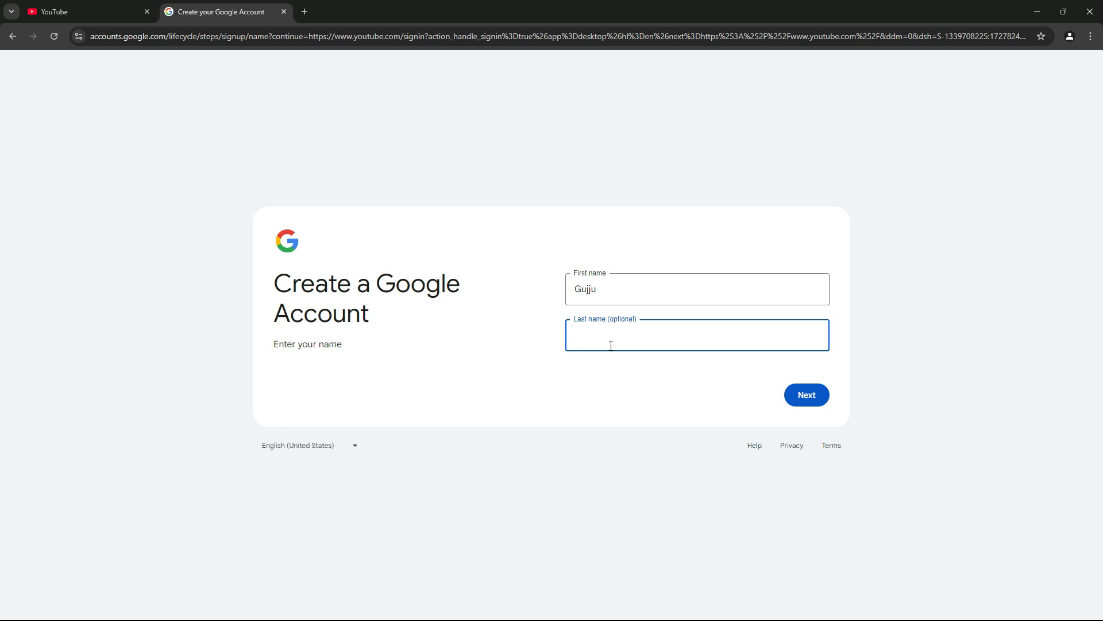
pyautogui.write('RANGILA')
pyautogui.click(797, 395)
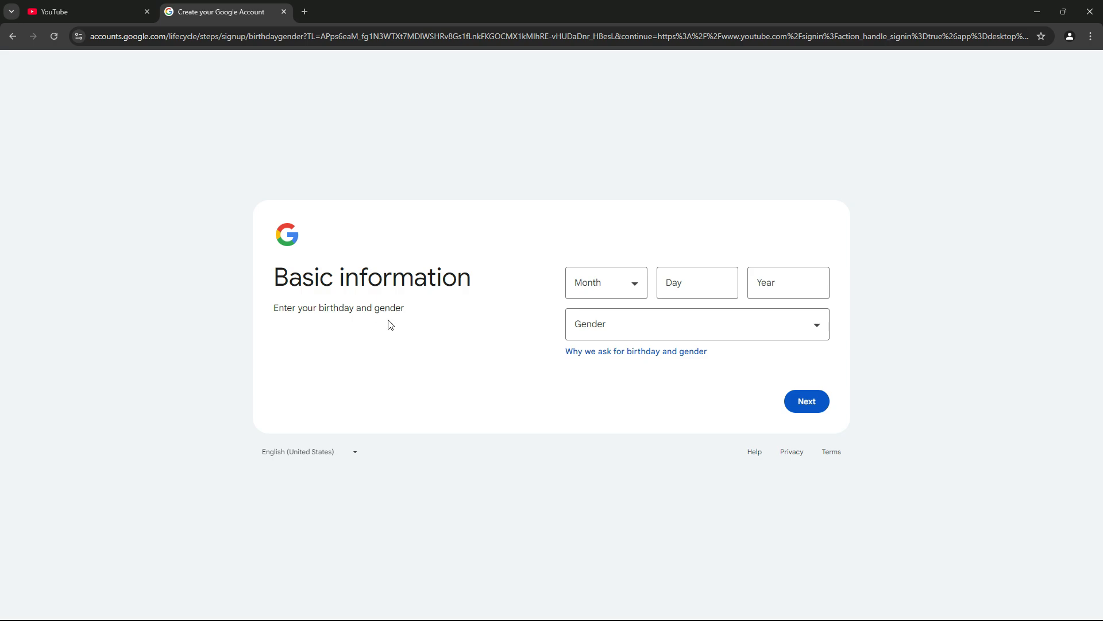
# Step: Fill in the date of birth, set the gender to Male, and submit the basic information
pyautogui.click(624, 288)
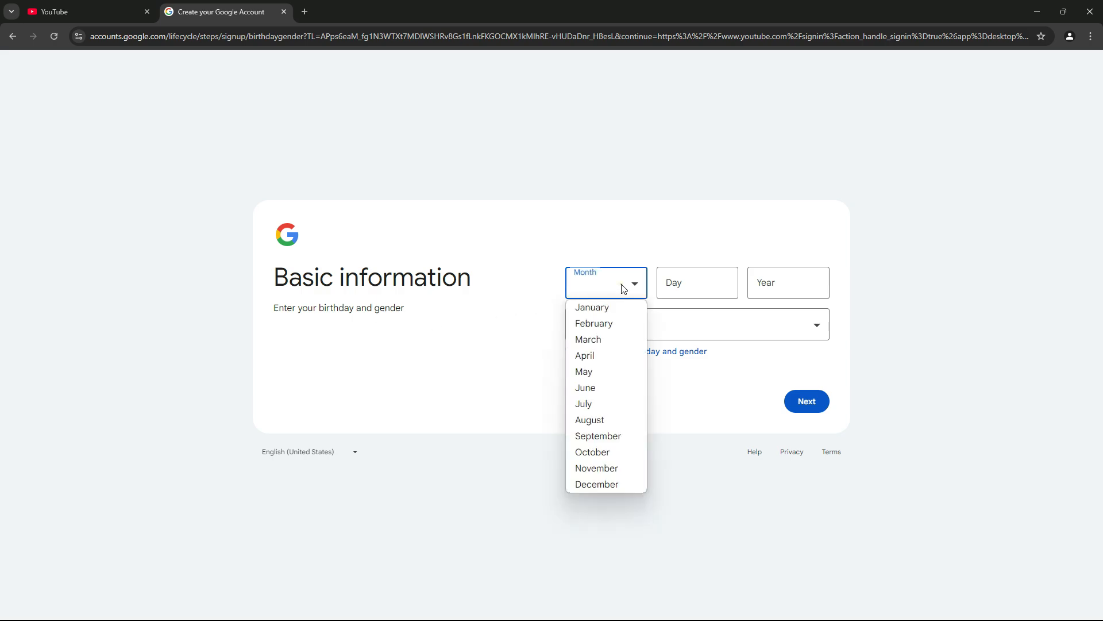
pyautogui.click(594, 375)
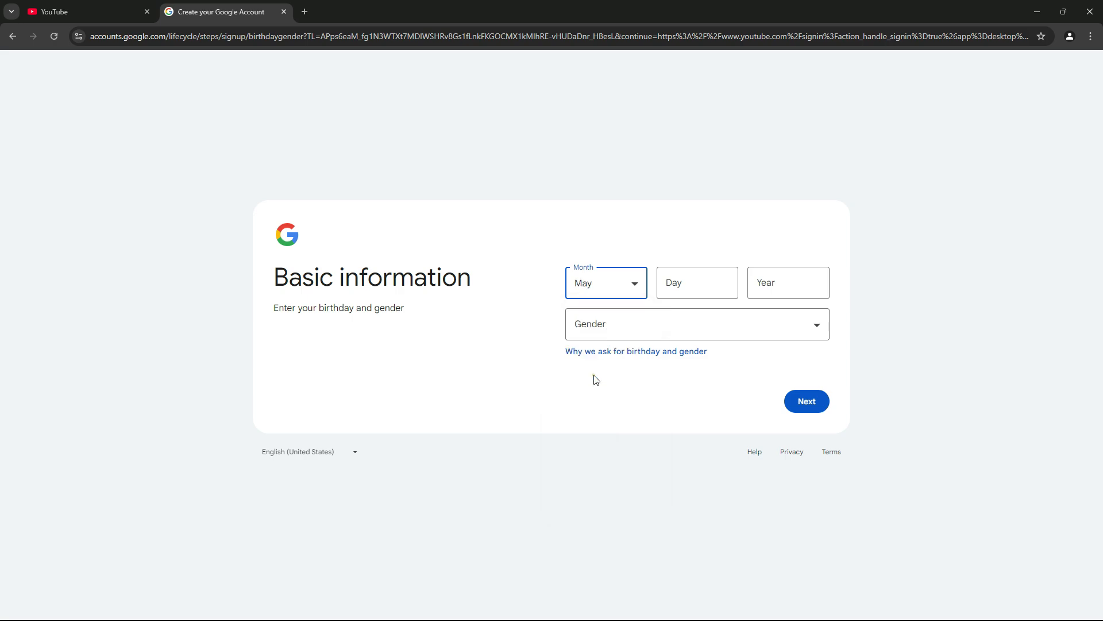
pyautogui.click(696, 277)
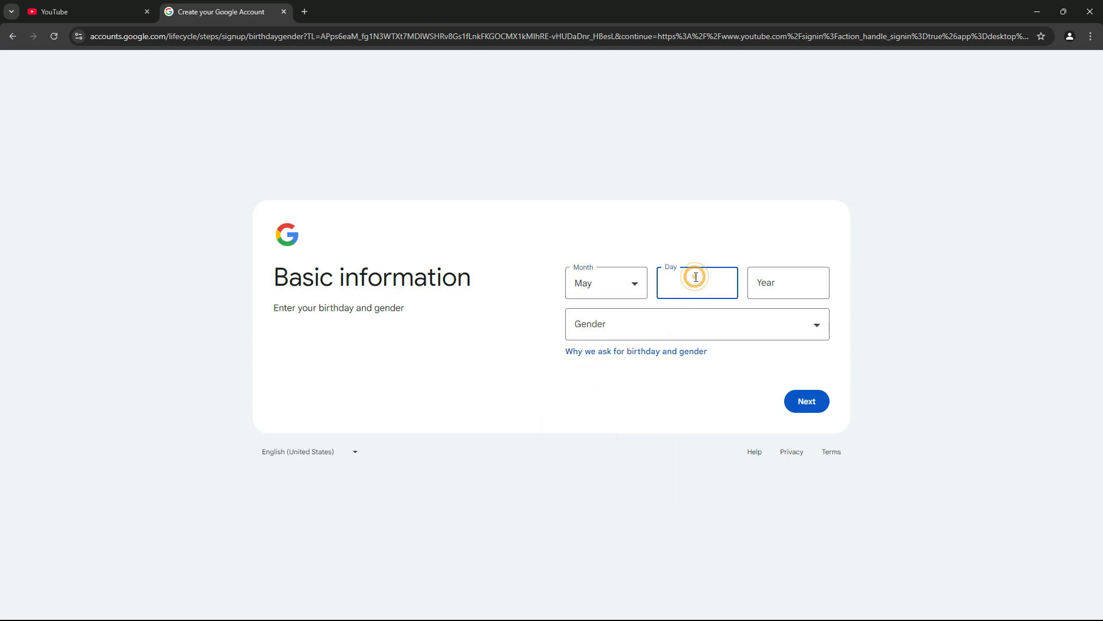
pyautogui.write('8')
pyautogui.click(756, 283)
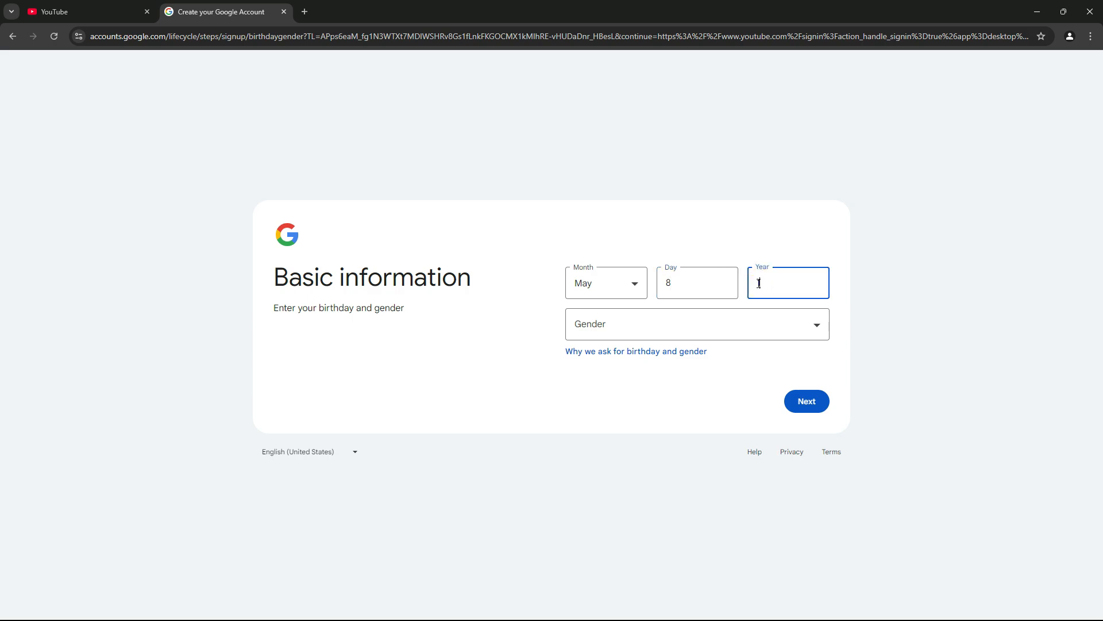
pyautogui.write('1990')
pyautogui.click(719, 331)
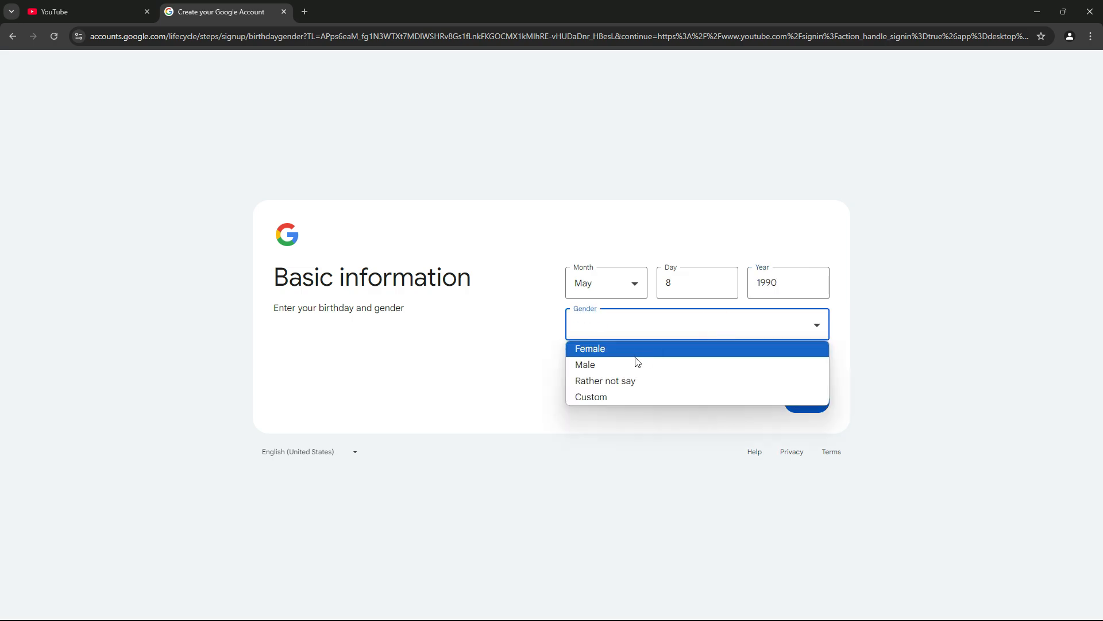
pyautogui.click(621, 363)
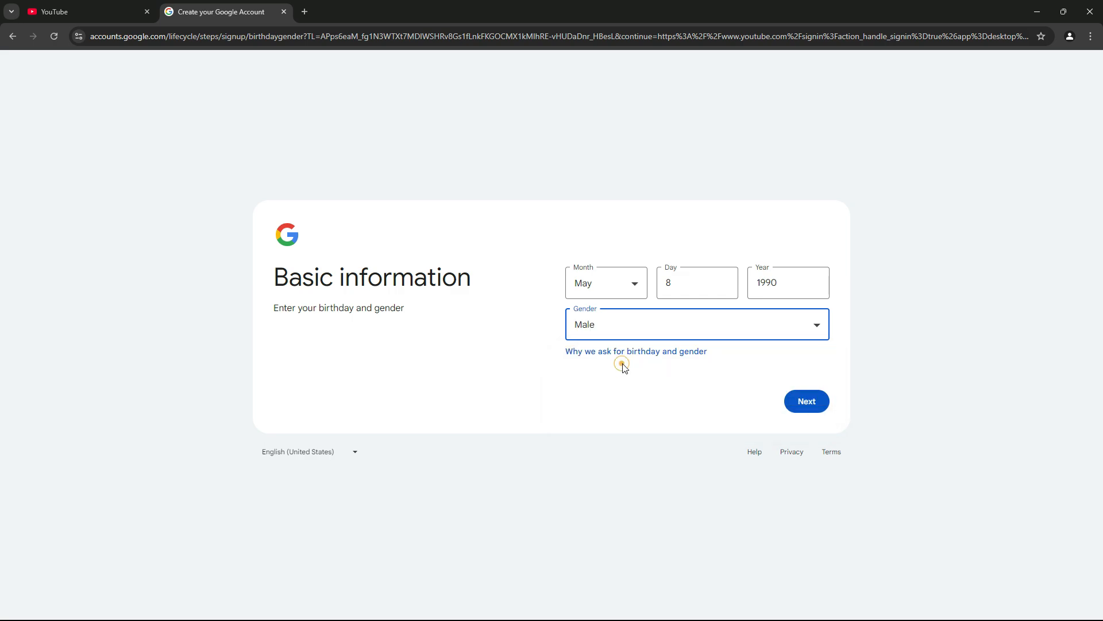
pyautogui.click(801, 399)
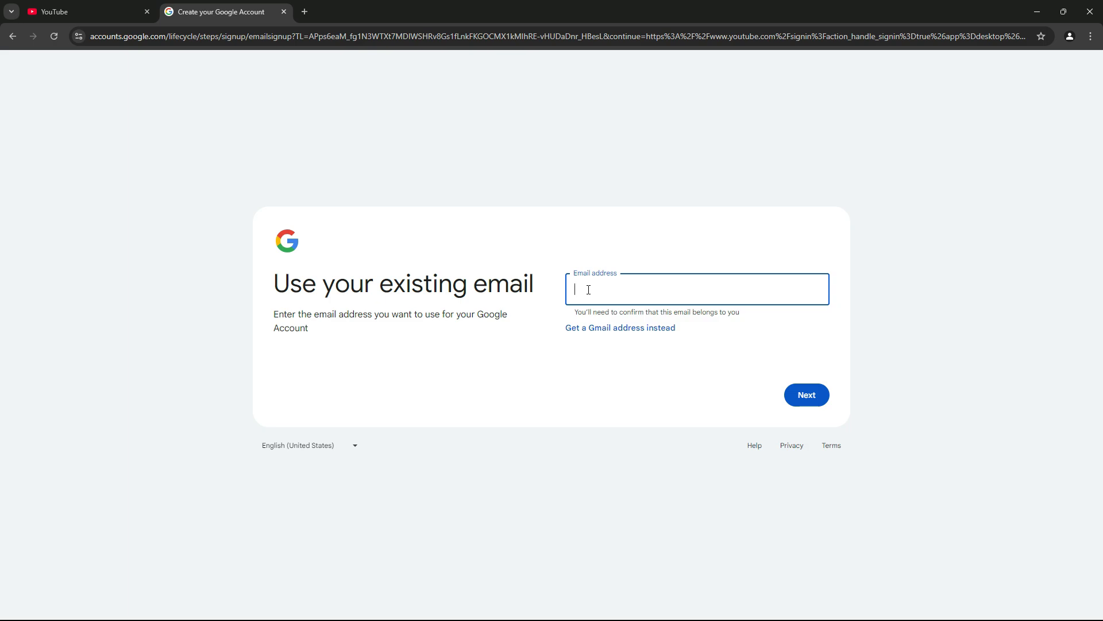
# Step: Switch to getting a Gmail address instead of using an existing email, and accept the first suggested address
pyautogui.click(599, 334)
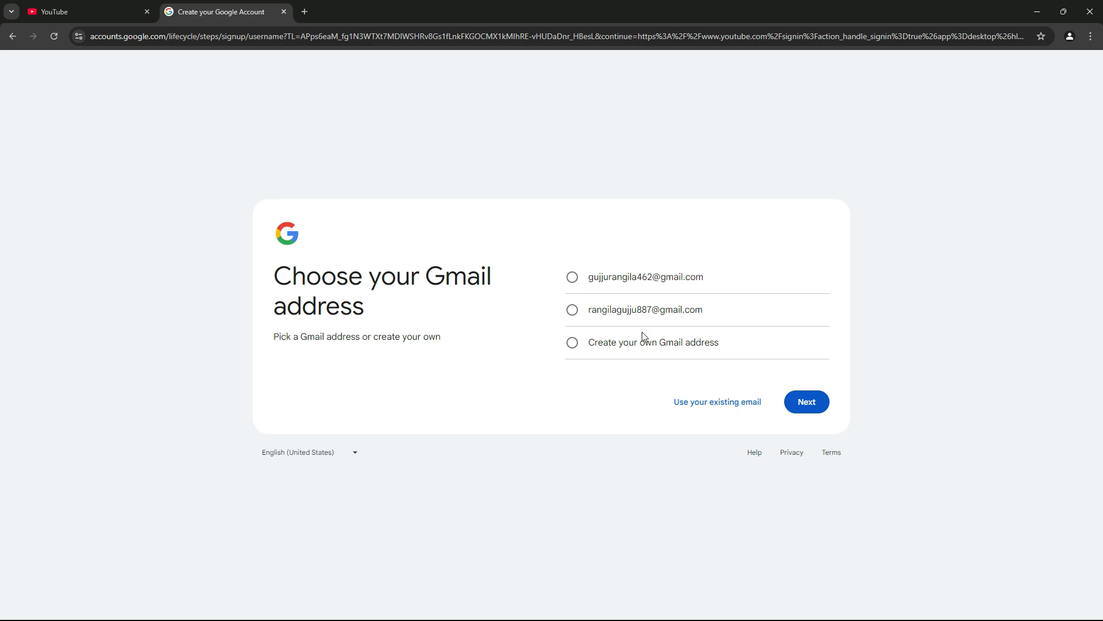
pyautogui.click(572, 280)
pyautogui.click(806, 402)
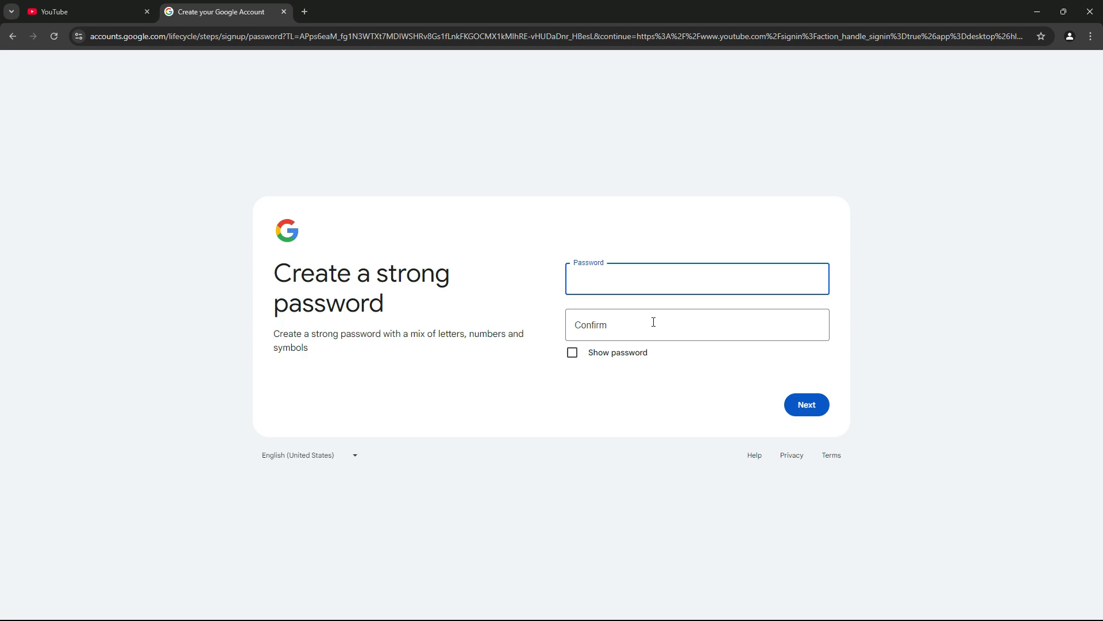
# Step: Enter and confirm the new account password, and submit it
pyautogui.click(629, 285)
pyautogui.write('*********')
pyautogui.click(610, 324)
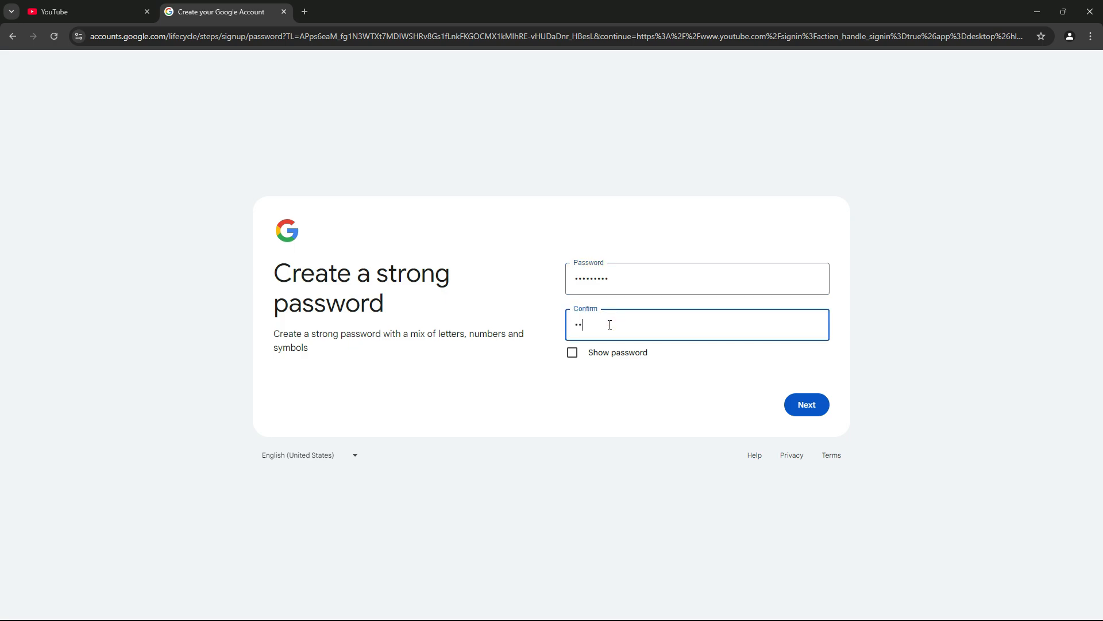
pyautogui.write('••••••')
pyautogui.click(807, 409)
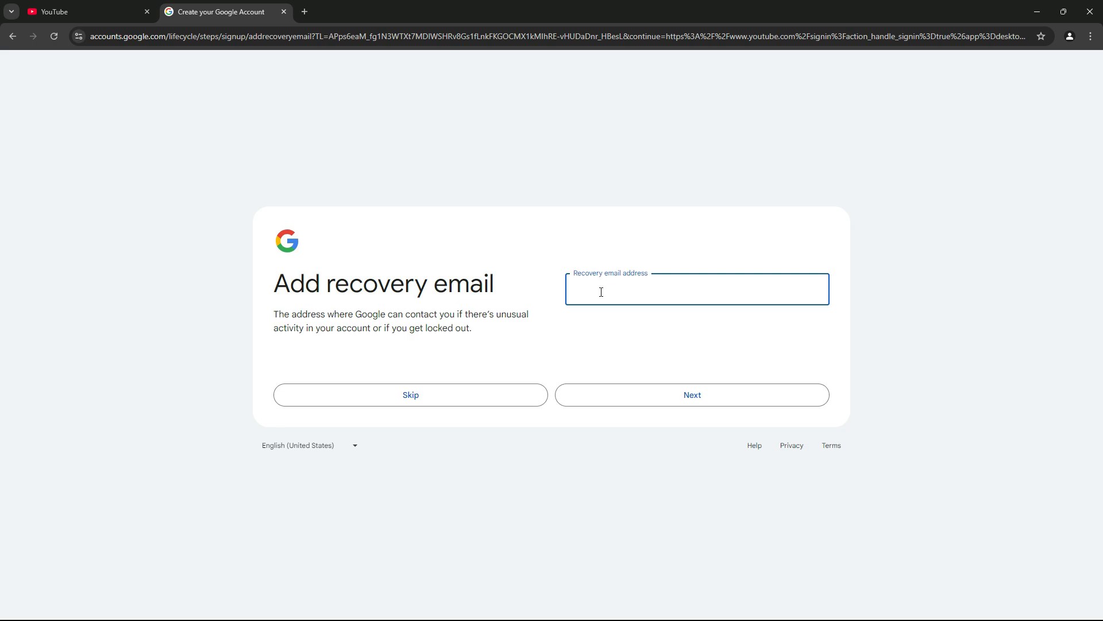
# Step: Skip the recovery email, then confirm the account info and agree to the Privacy and Terms
pyautogui.click(430, 393)
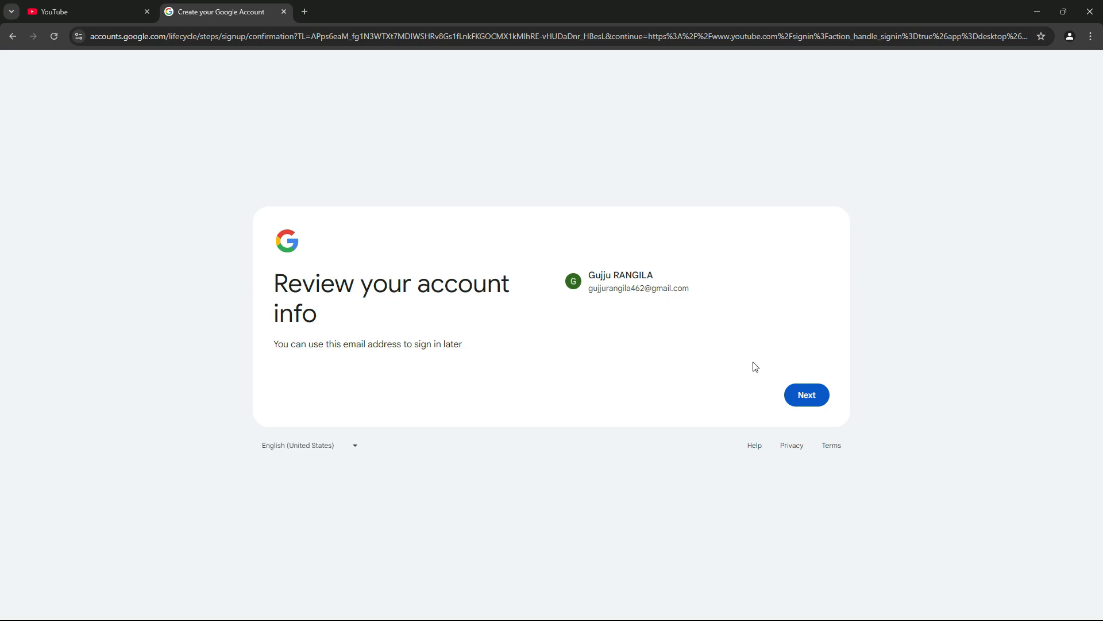
pyautogui.click(808, 395)
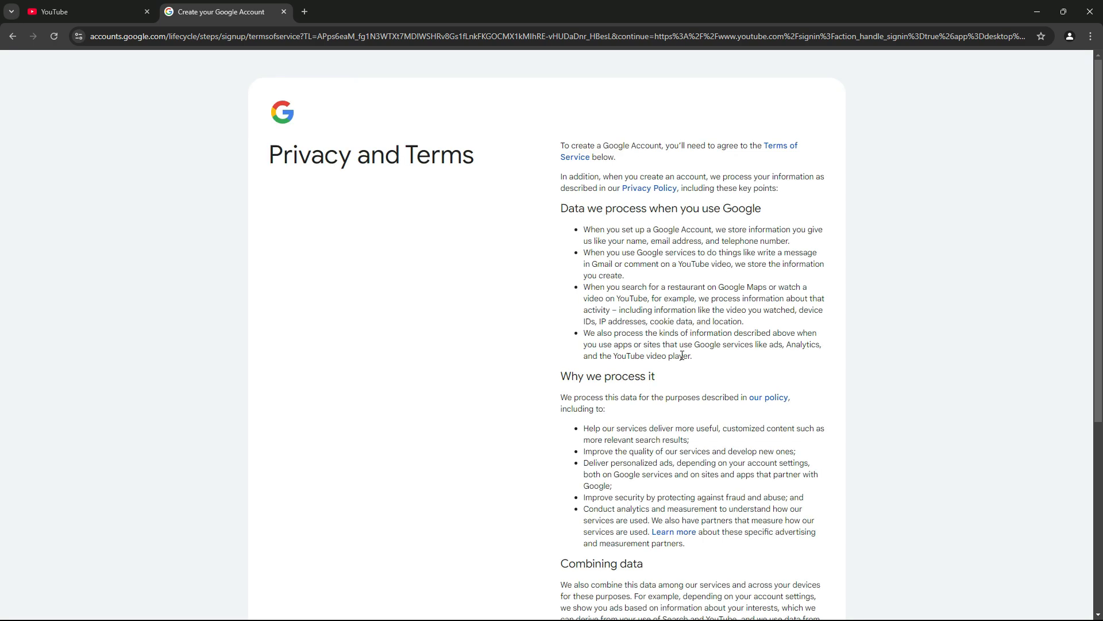
pyautogui.scroll(-5, 683, 357)
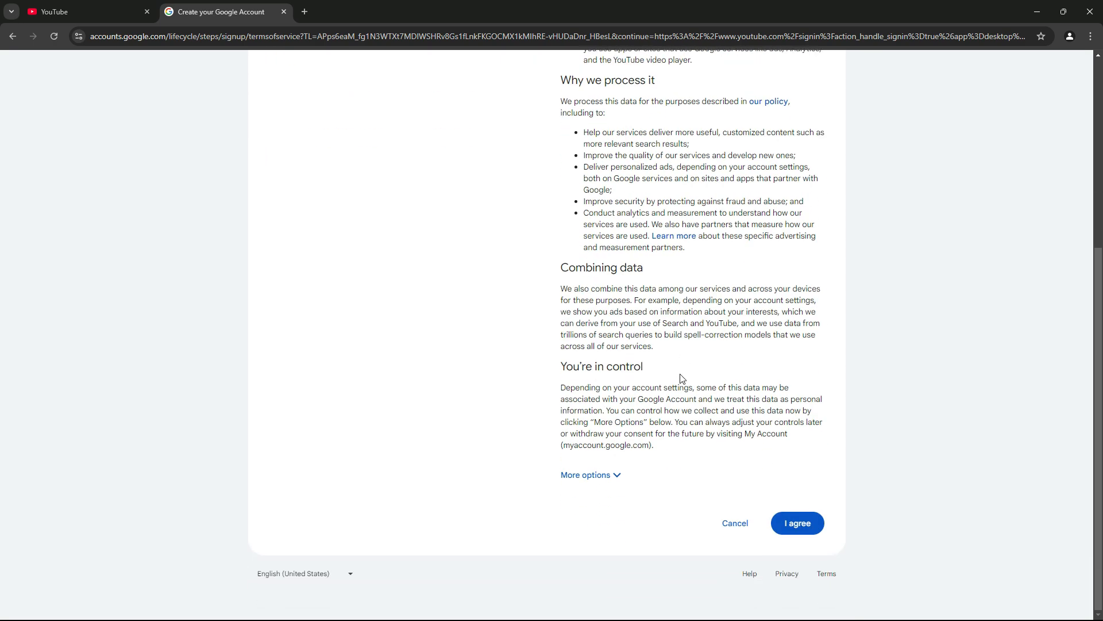
pyautogui.click(794, 525)
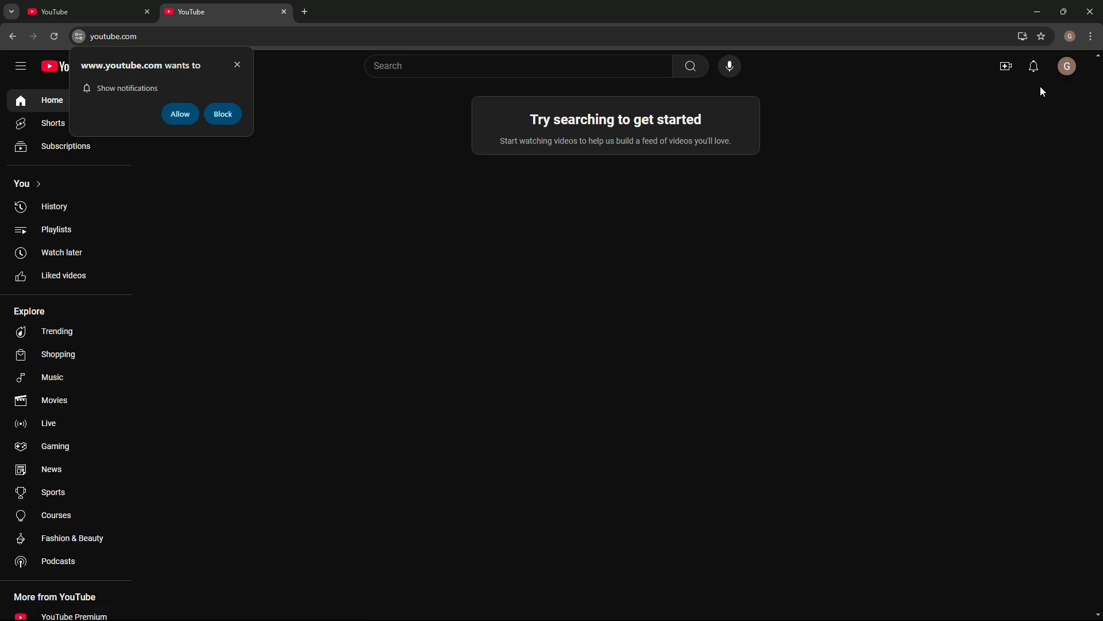
# Step: Create a YouTube channel for the account, keeping the proposed name and changing the end of the handle to "-1"
pyautogui.click(1068, 72)
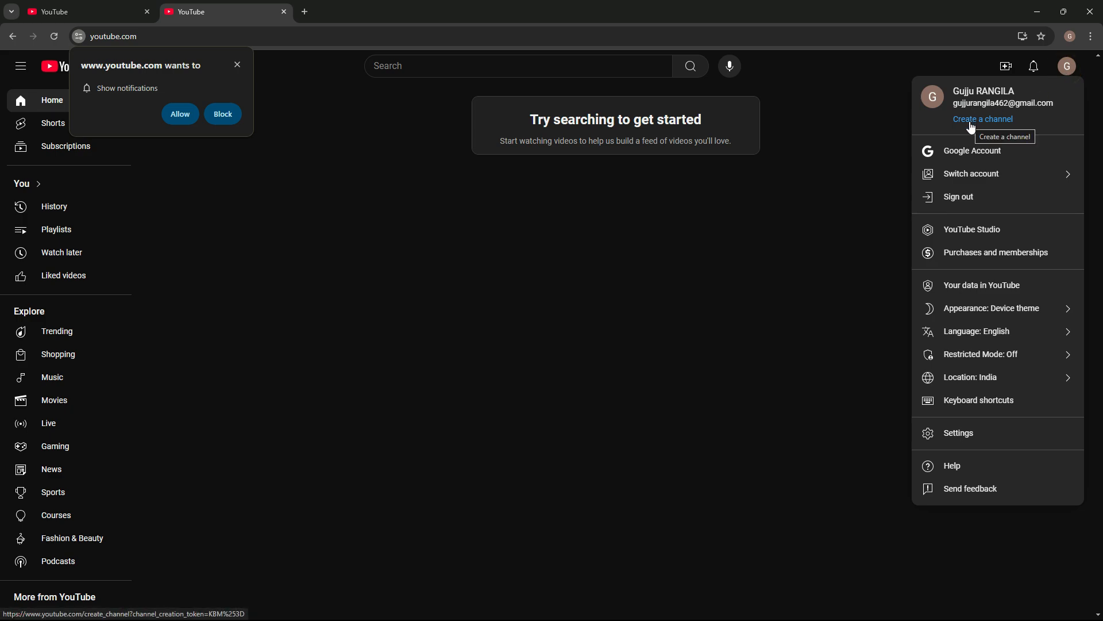
pyautogui.click(972, 125)
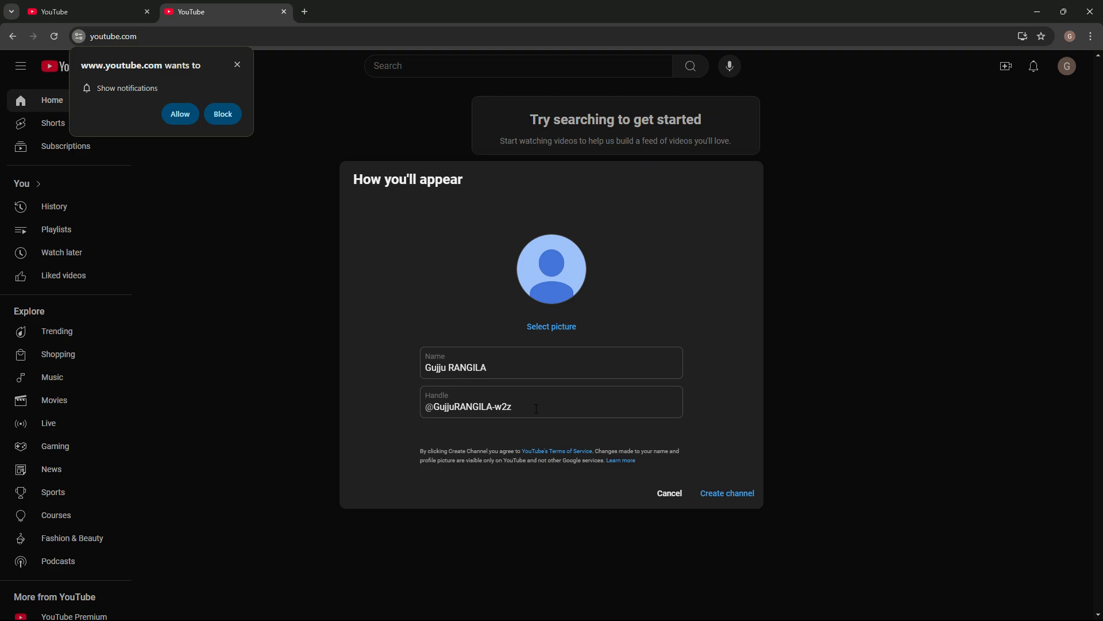
pyautogui.click(536, 408)
pyautogui.press('BackSpace')
pyautogui.press('BackSpace')
pyautogui.press('BackSpace')
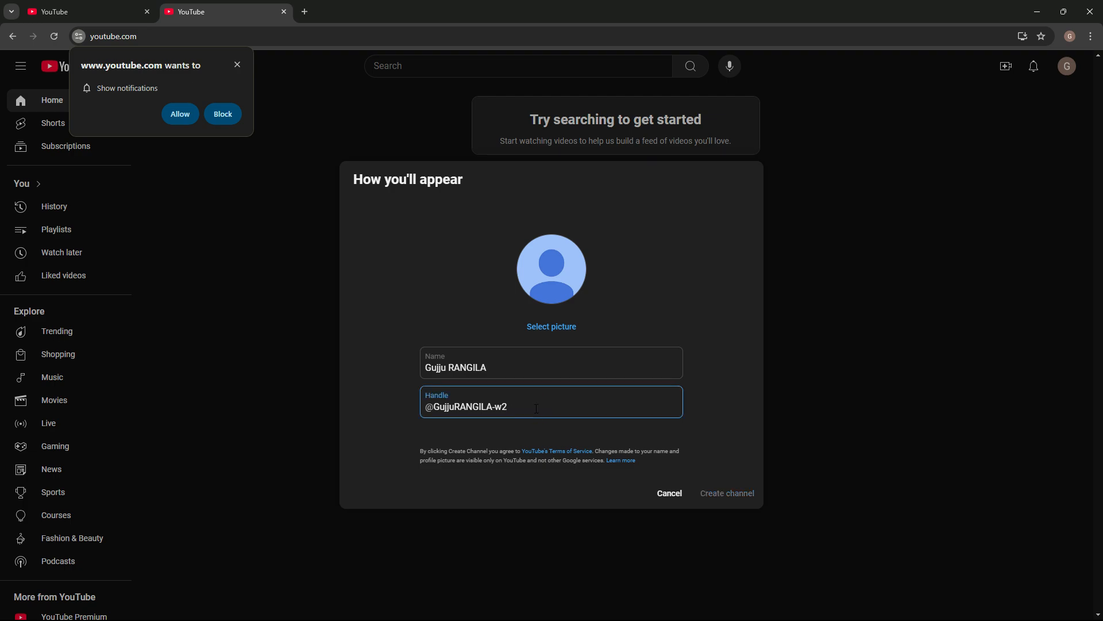
pyautogui.write('1')
pyautogui.click(718, 498)
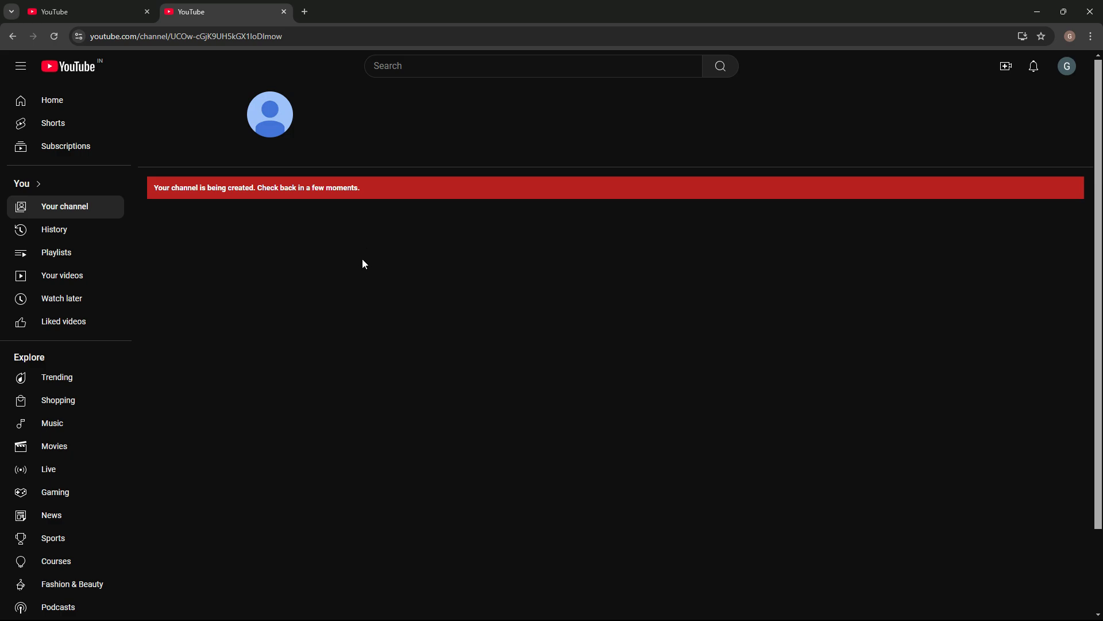
# Step: View the new channel's page and open its dashboard in YouTube Studio
pyautogui.click(1069, 68)
pyautogui.click(986, 120)
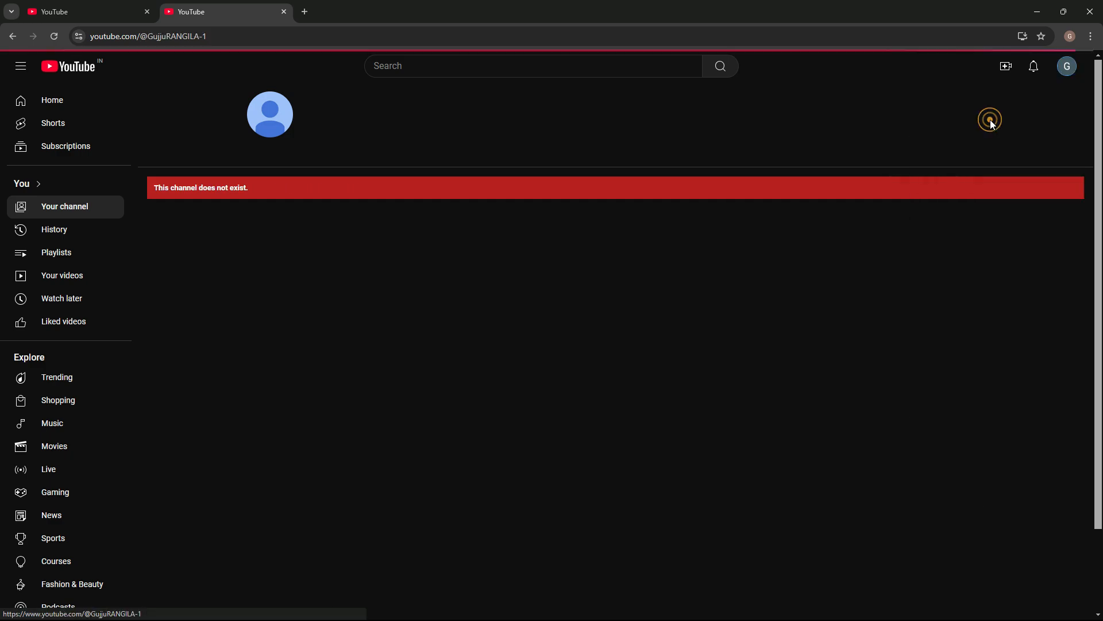
pyautogui.click(549, 457)
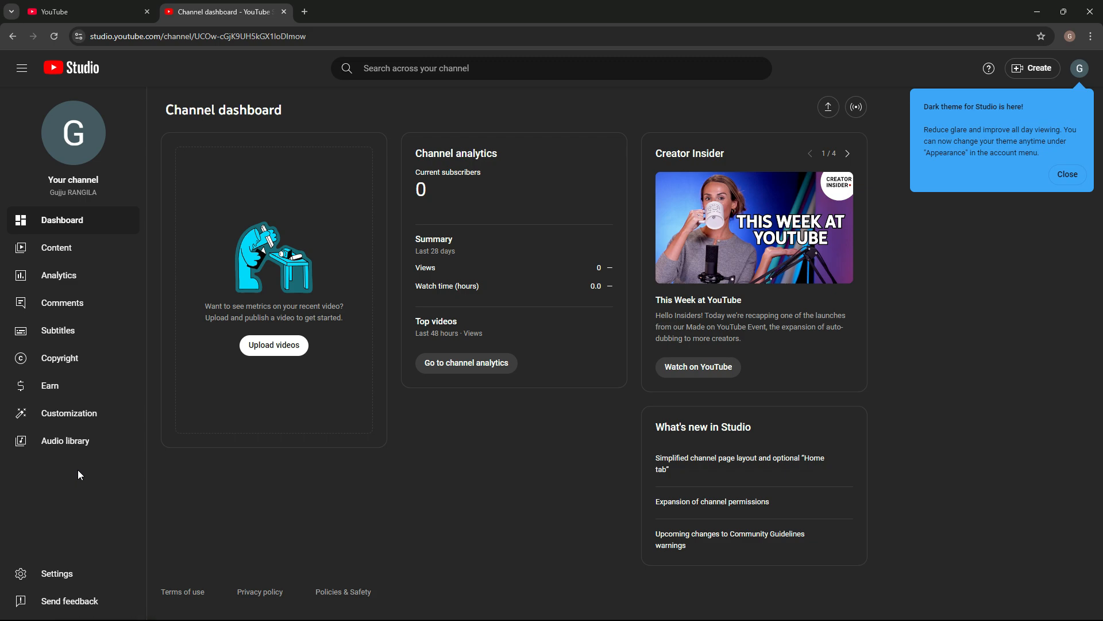
# Step: Set the default currency in the general channel settings to INR — Indian Rupee
pyautogui.click(51, 571)
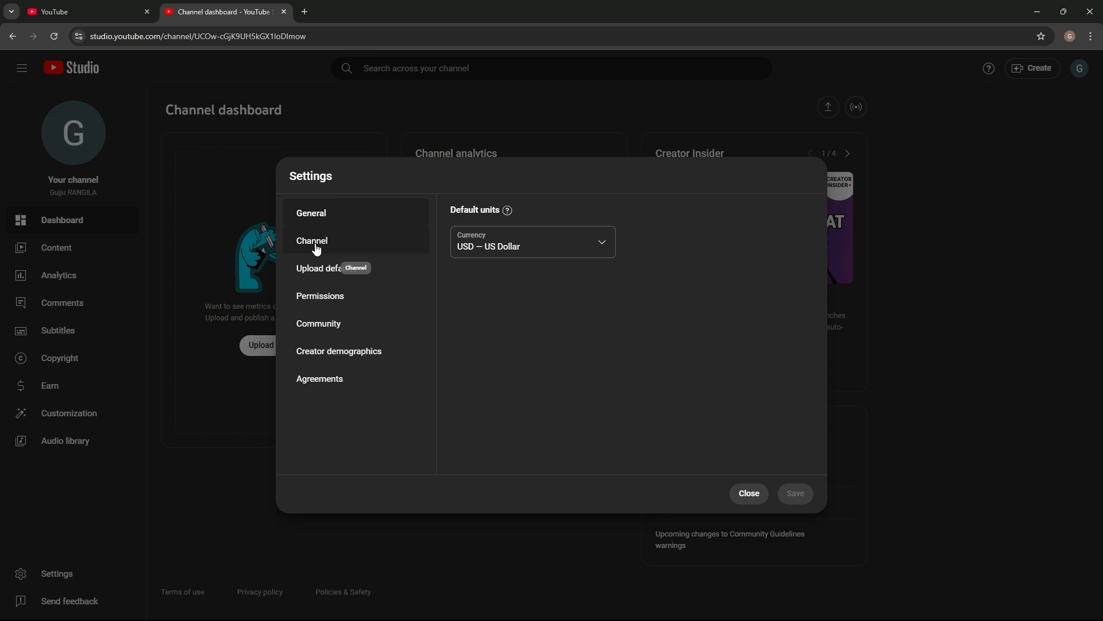
pyautogui.click(316, 249)
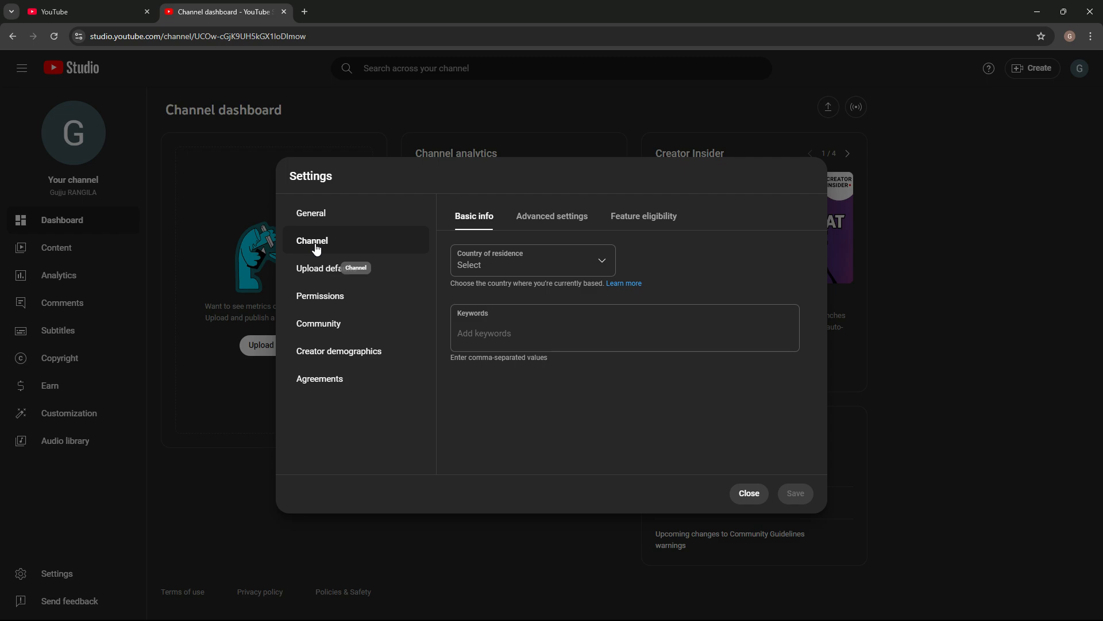
pyautogui.click(338, 219)
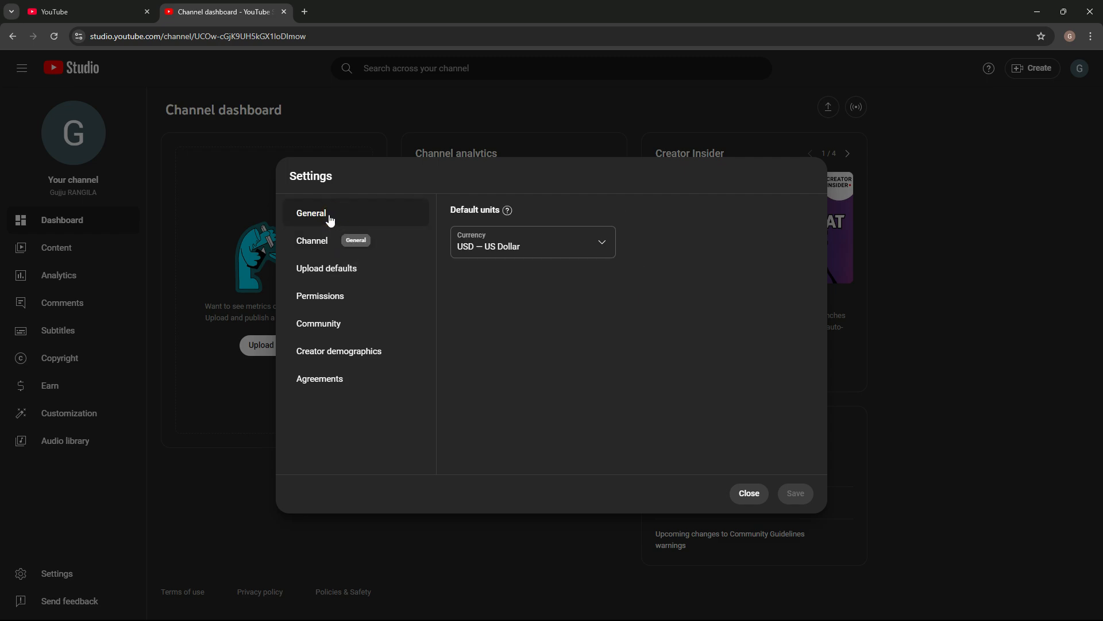
pyautogui.click(331, 220)
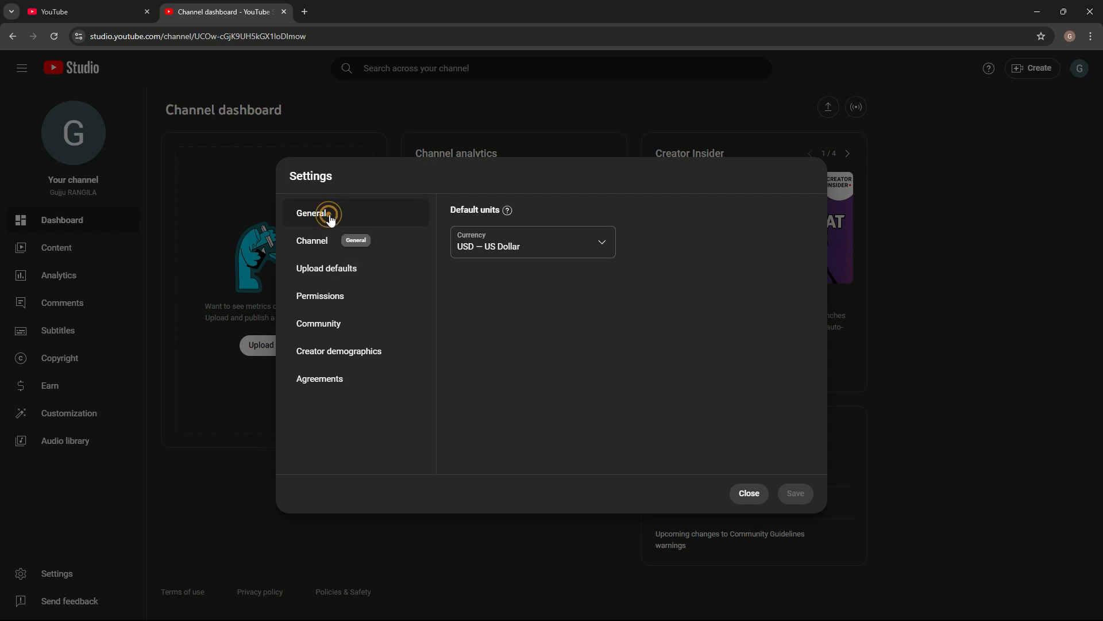
pyautogui.click(500, 244)
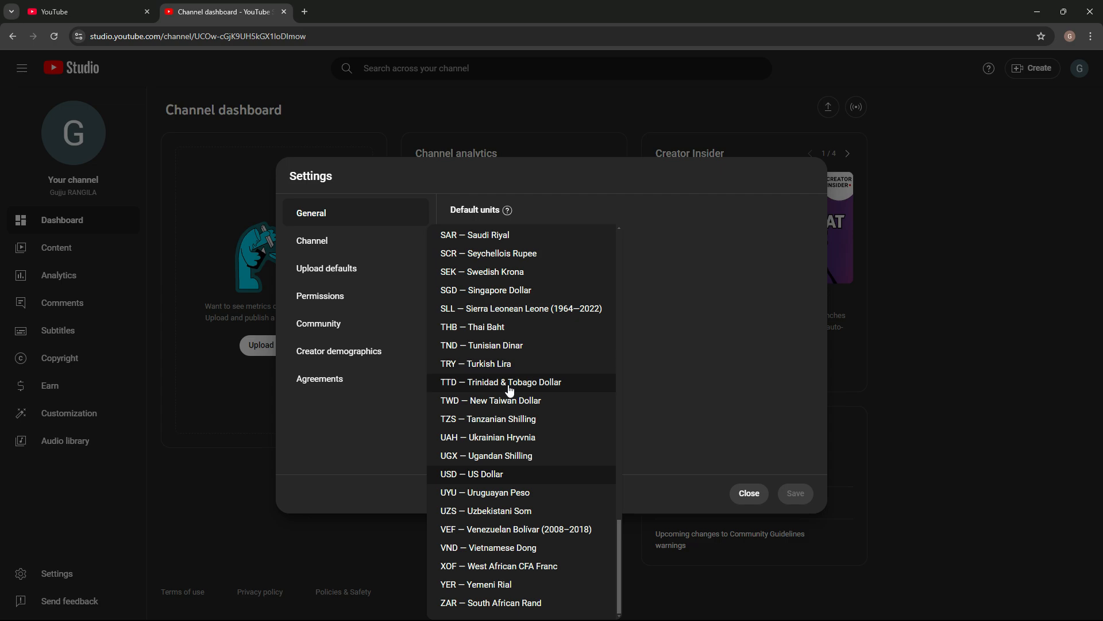
pyautogui.scroll(7, 509, 369)
pyautogui.scroll(7, 509, 390)
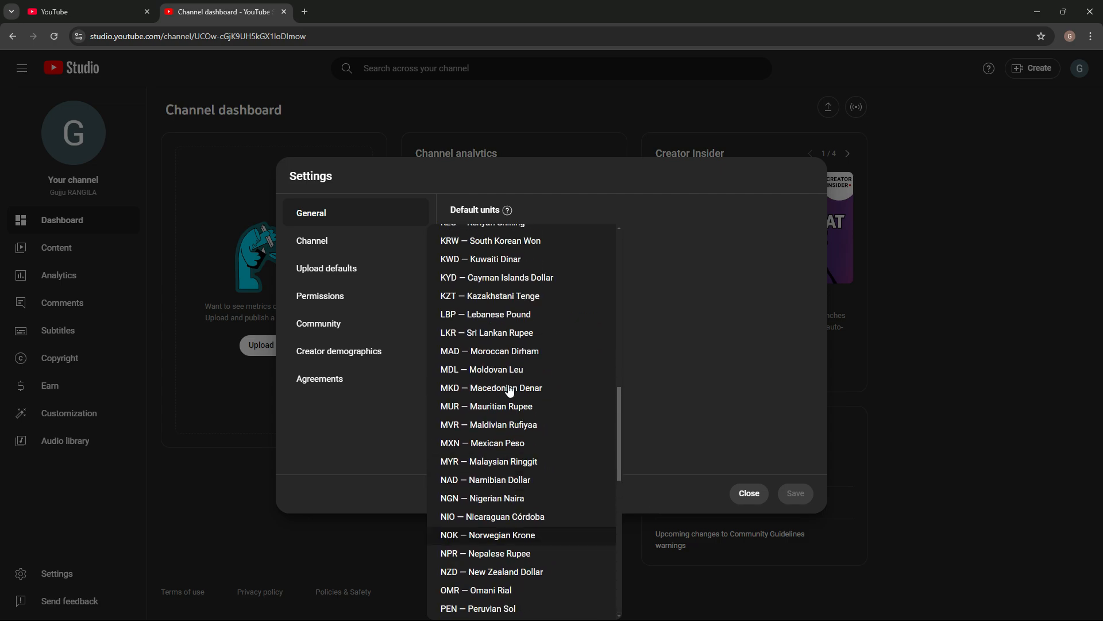
pyautogui.scroll(3, 509, 390)
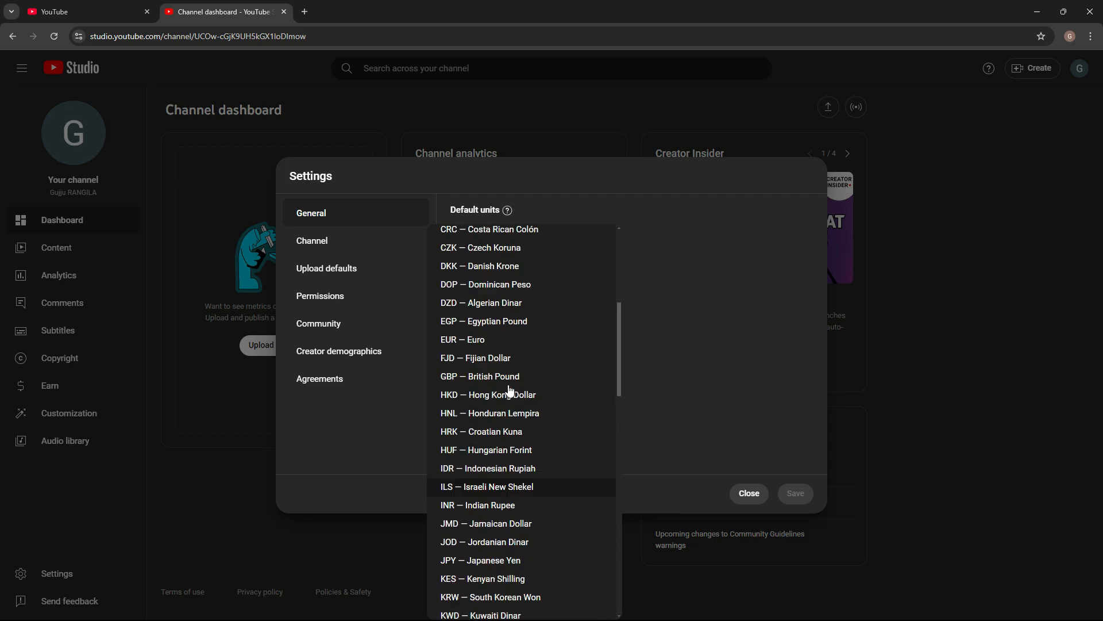
pyautogui.scroll(4, 510, 390)
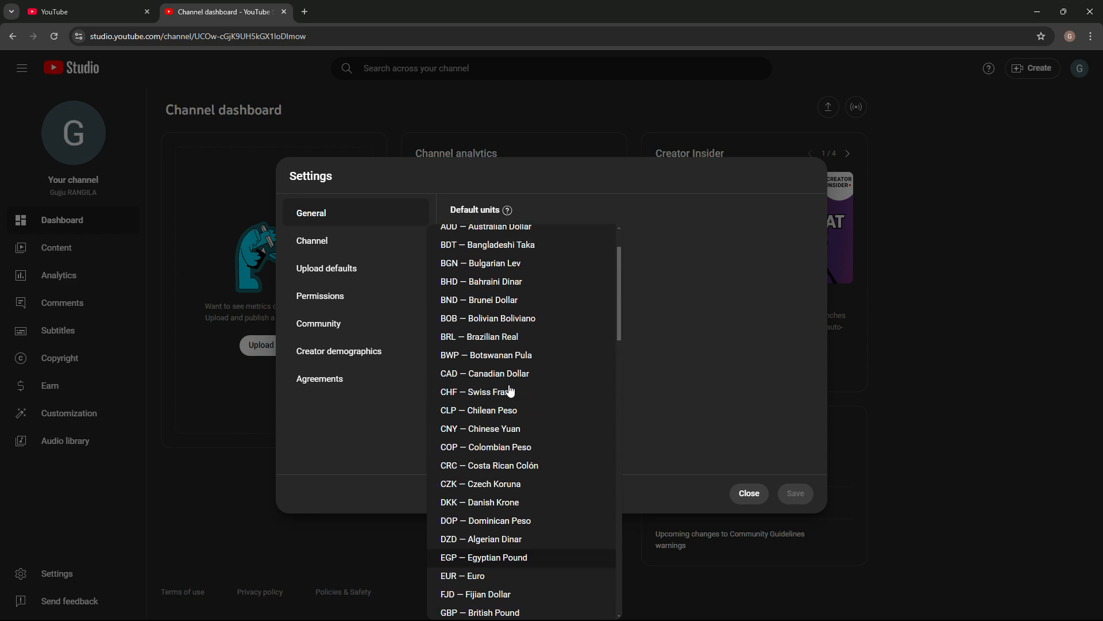
pyautogui.scroll(-7, 510, 390)
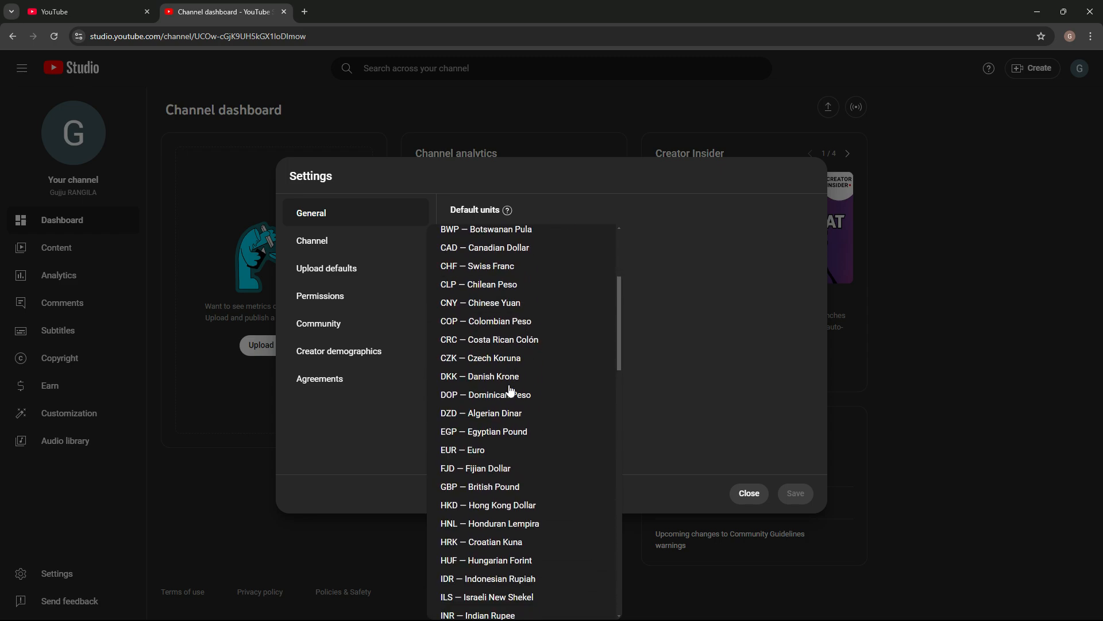
pyautogui.click(499, 408)
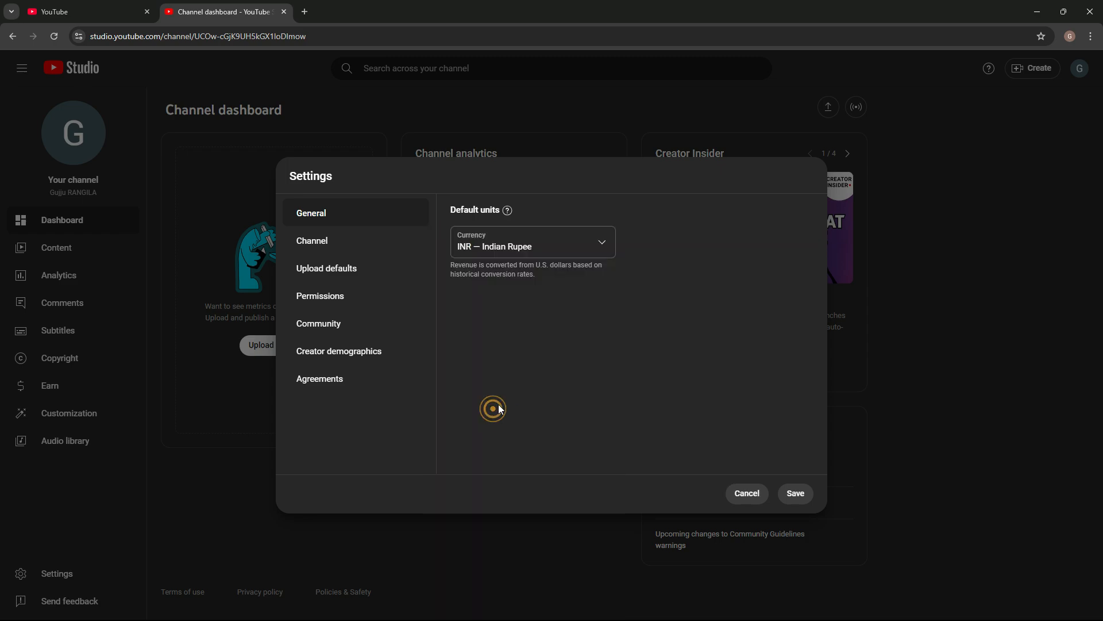
# Step: Set the channel's country of residence to India
pyautogui.click(341, 242)
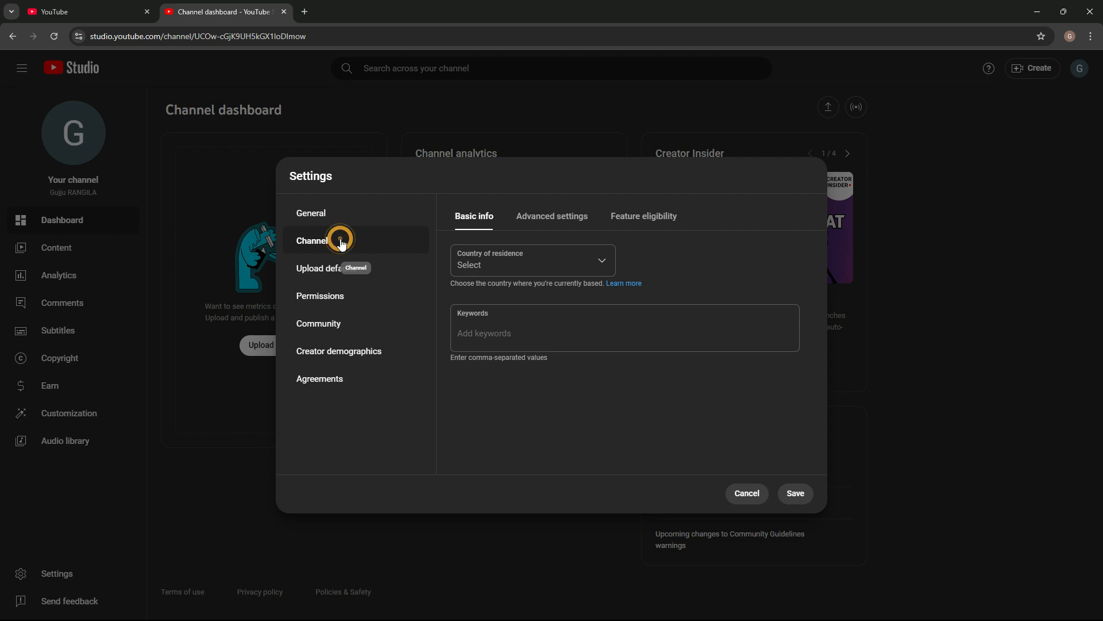
pyautogui.click(491, 268)
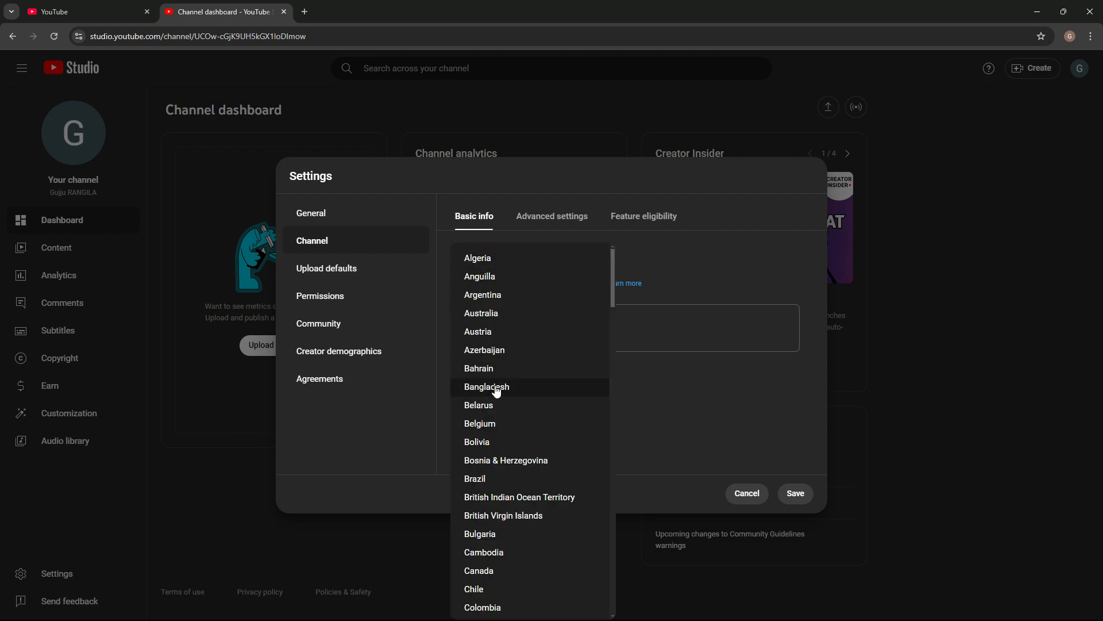
pyautogui.scroll(-3, 496, 390)
pyautogui.scroll(-4, 496, 390)
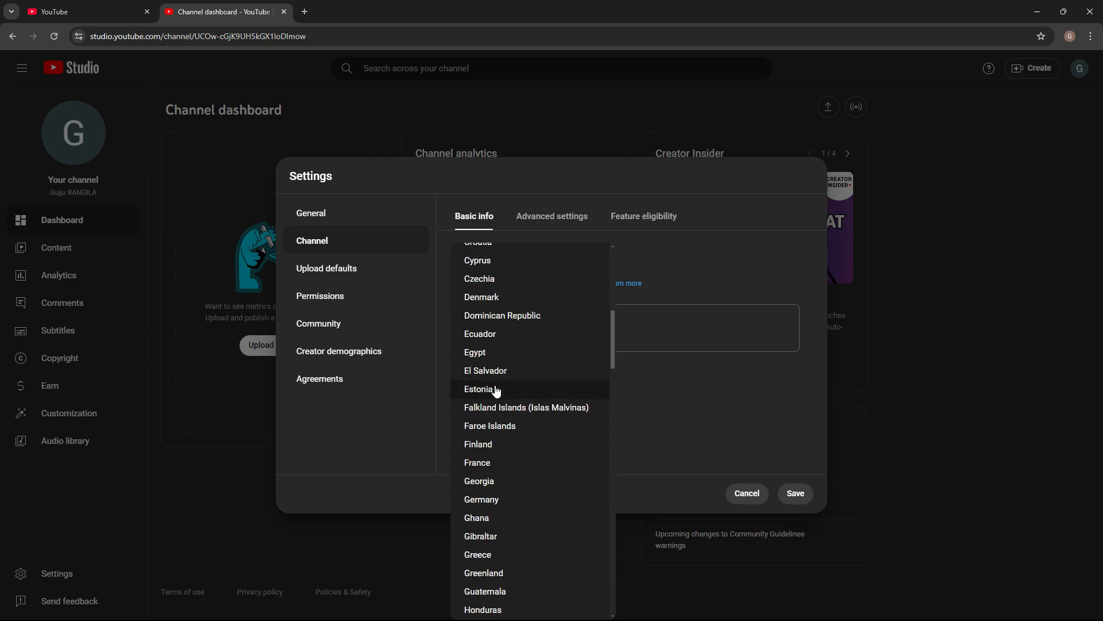
pyautogui.scroll(-3, 496, 391)
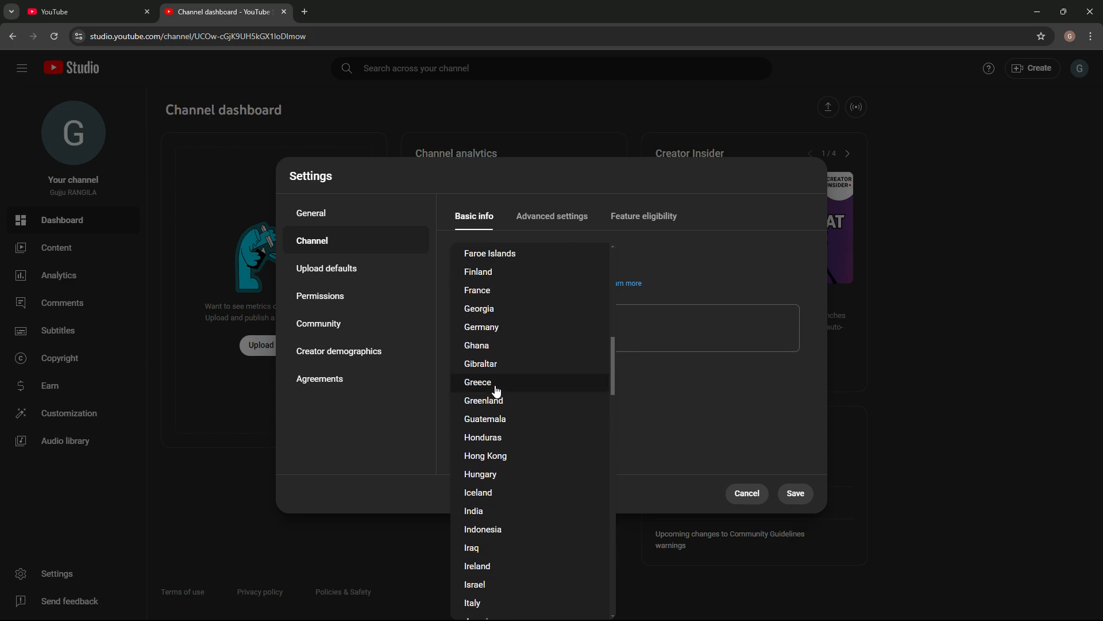
pyautogui.click(479, 513)
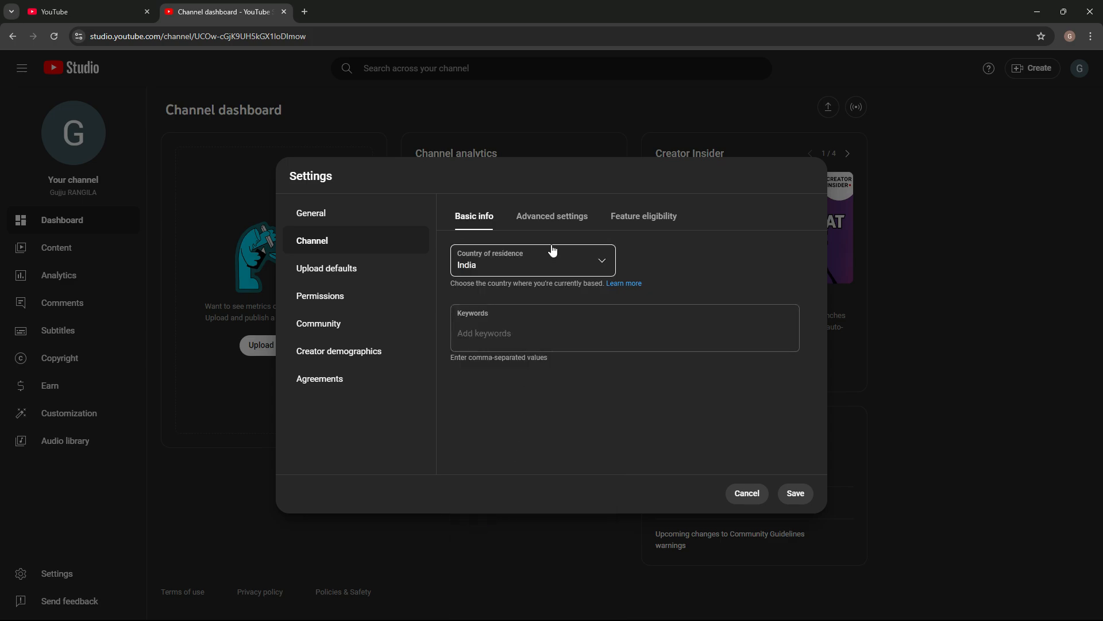
# Step: Add two spelling variants of the channel's name as channel keywords, the first in capitals, and save the settings
pyautogui.click(489, 331)
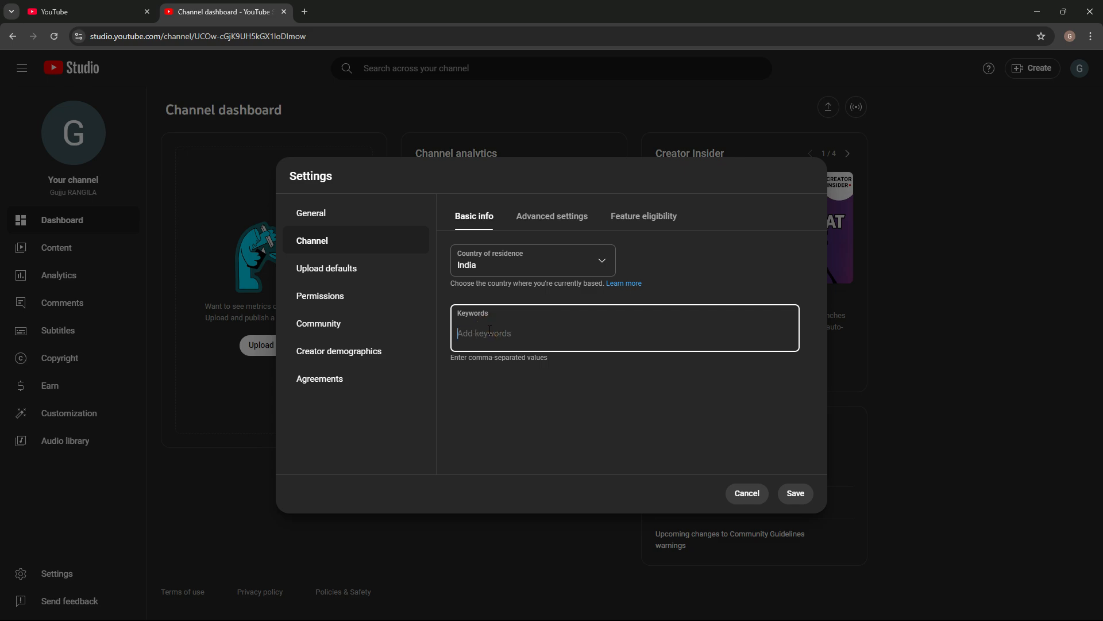
pyautogui.write('GUJUU RANGILA')
pyautogui.press('Return')
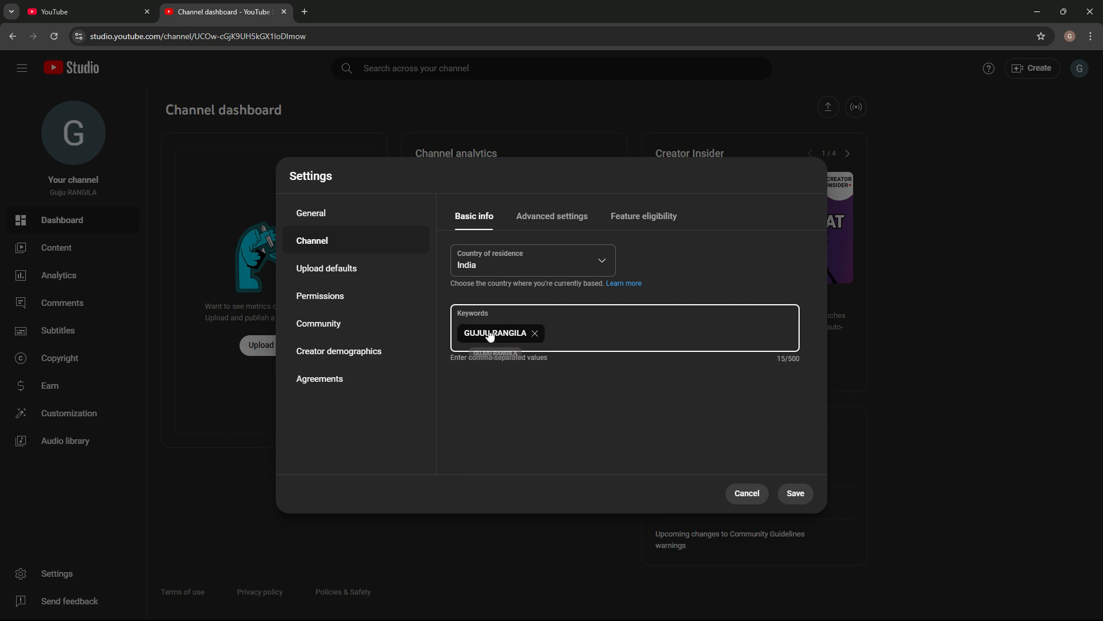
pyautogui.write('Gujju rangila')
pyautogui.press('Return')
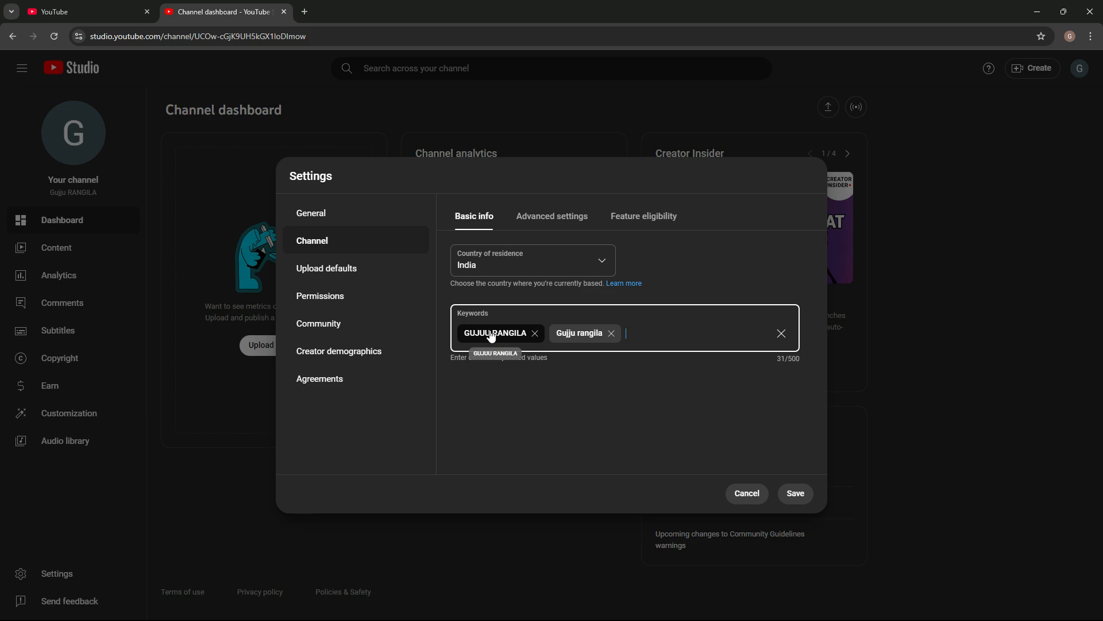
pyautogui.click(795, 495)
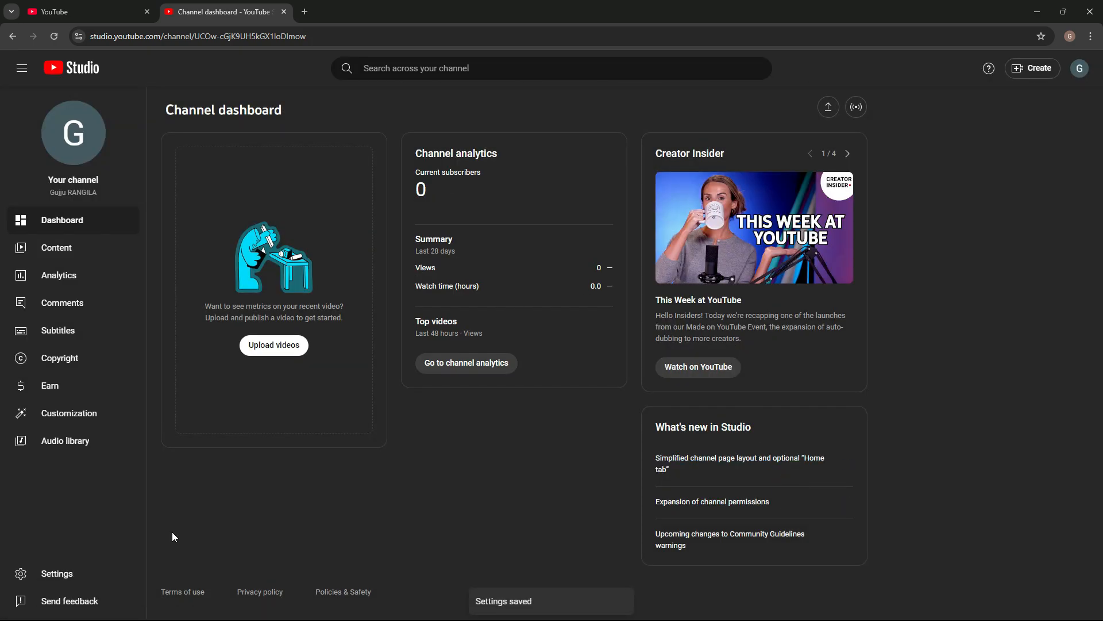
# Step: In the channel's advanced settings, set the audience to not made for kids
pyautogui.click(40, 573)
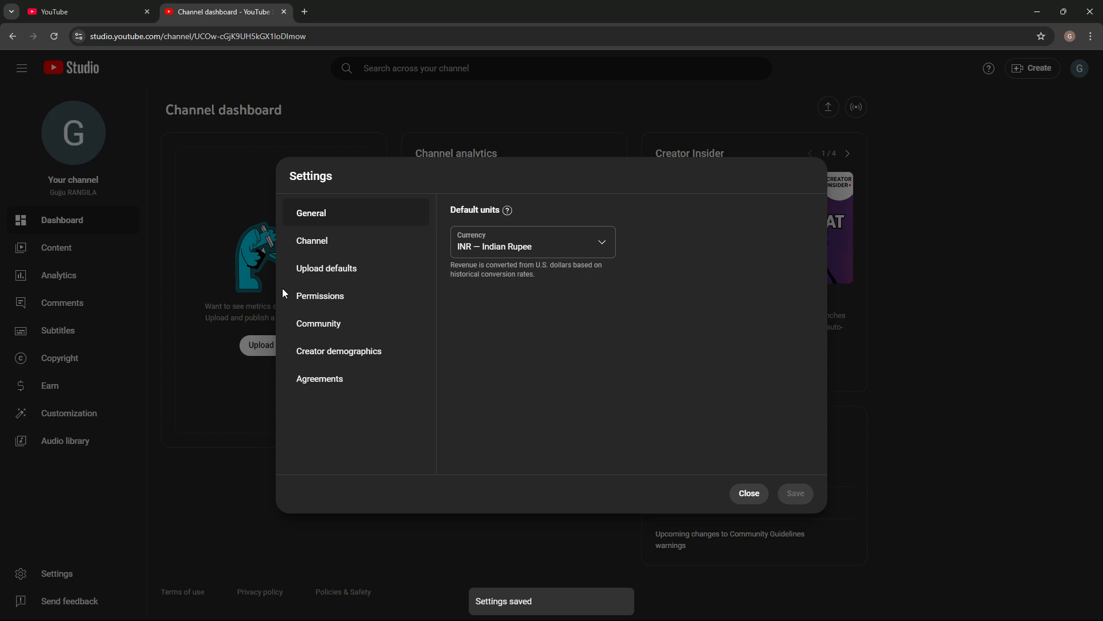
pyautogui.click(308, 249)
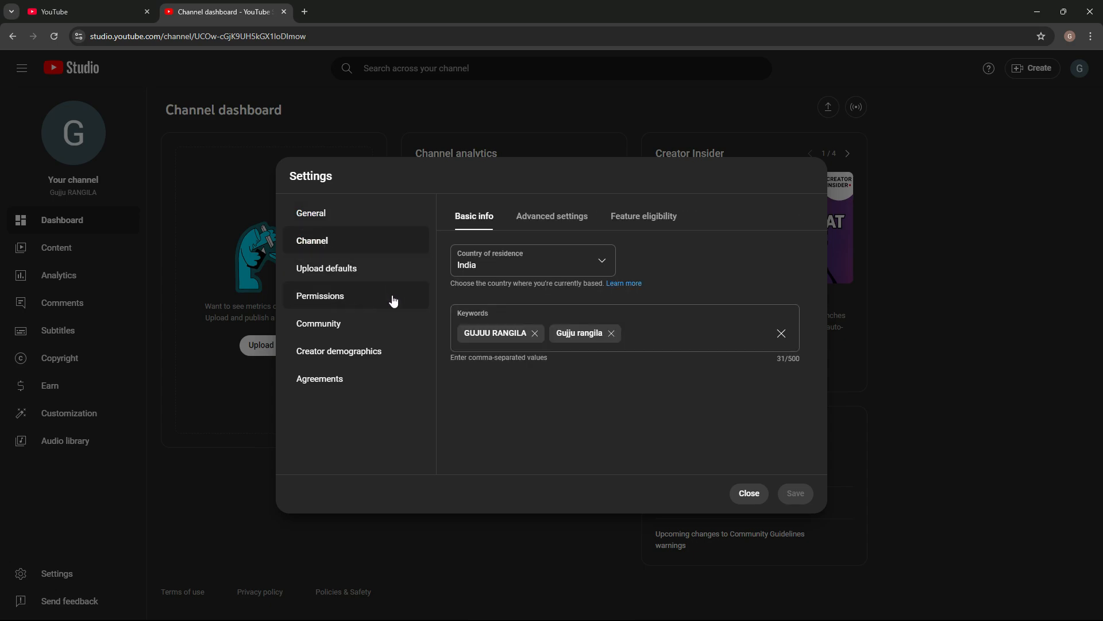
pyautogui.click(572, 221)
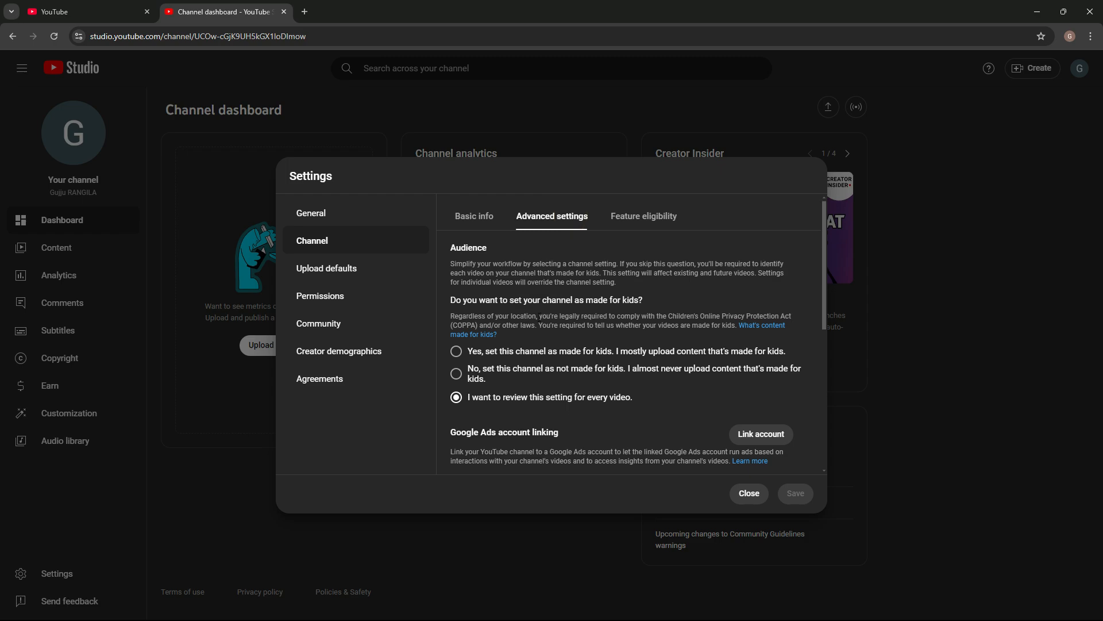
pyautogui.scroll(-1, 539, 317)
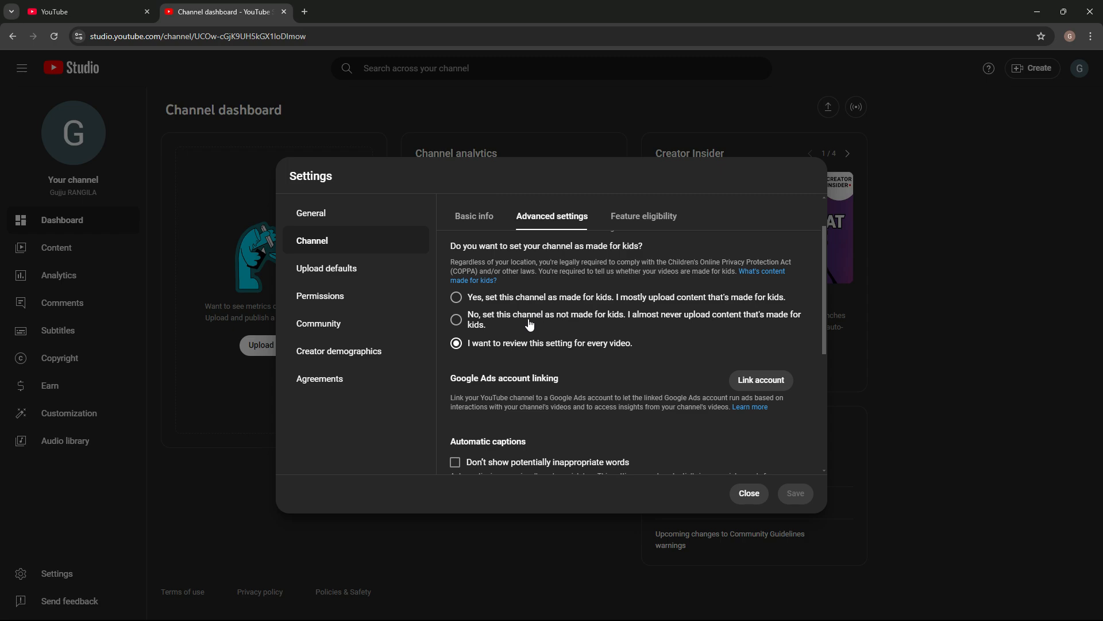
pyautogui.click(458, 326)
# Step: Enable "Don't show potentially inappropriate words" for automatic captions and save the channel settings
pyautogui.scroll(-2, 509, 325)
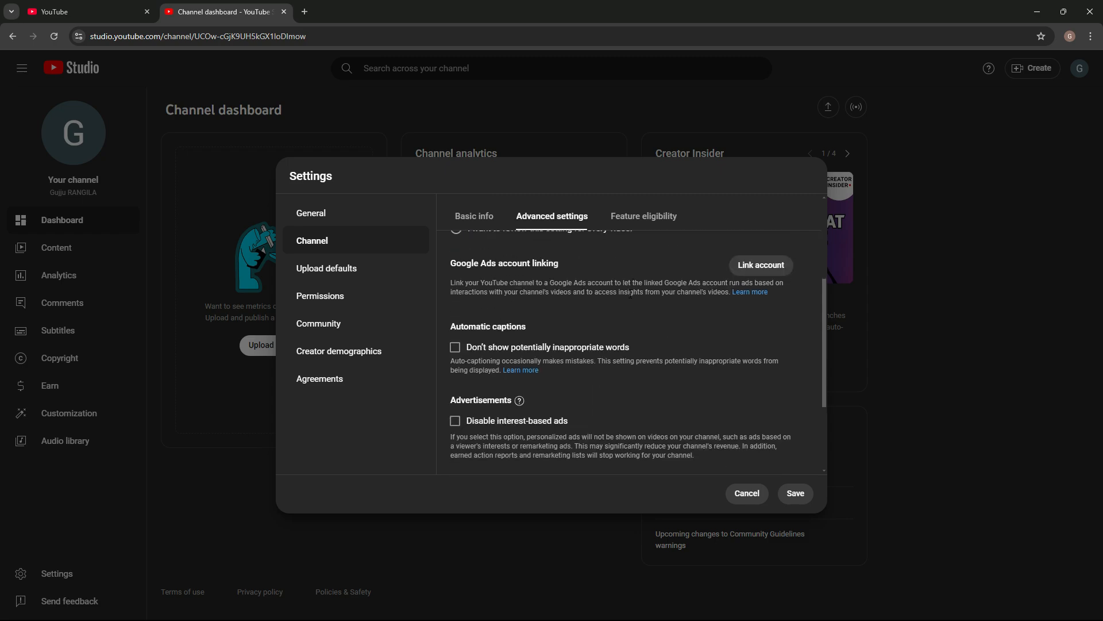
pyautogui.scroll(-1, 596, 310)
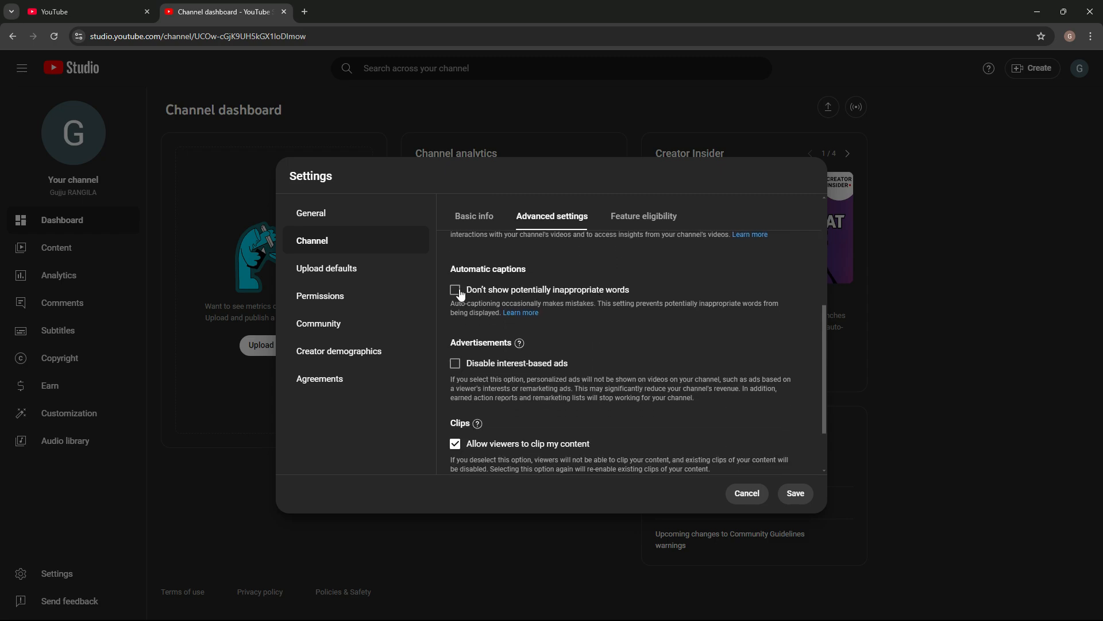
pyautogui.click(455, 290)
pyautogui.scroll(-1, 639, 269)
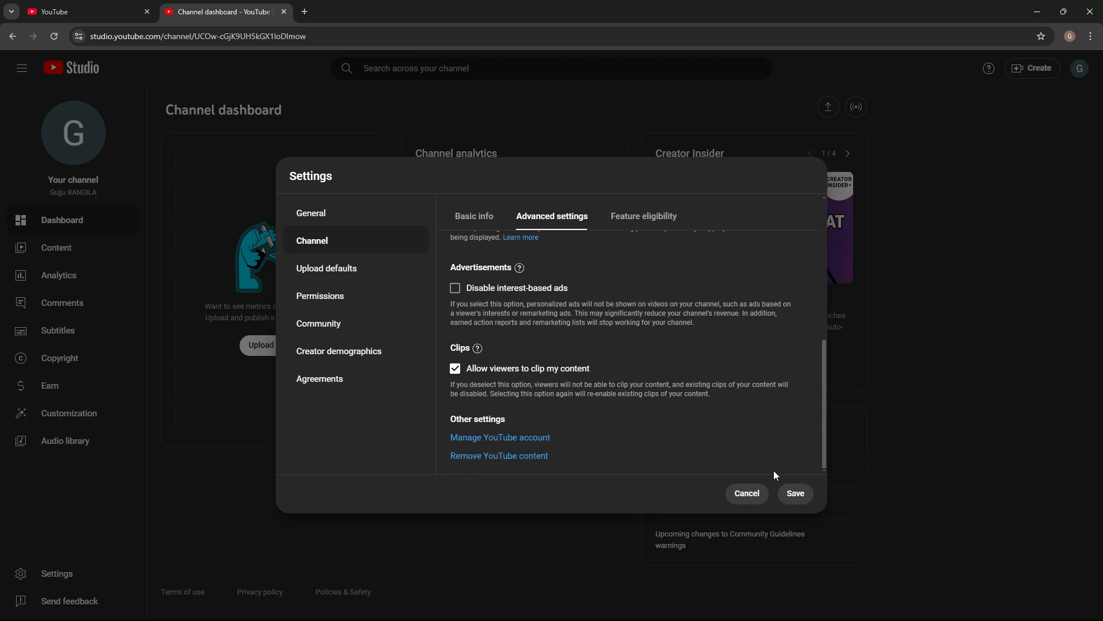
pyautogui.click(796, 495)
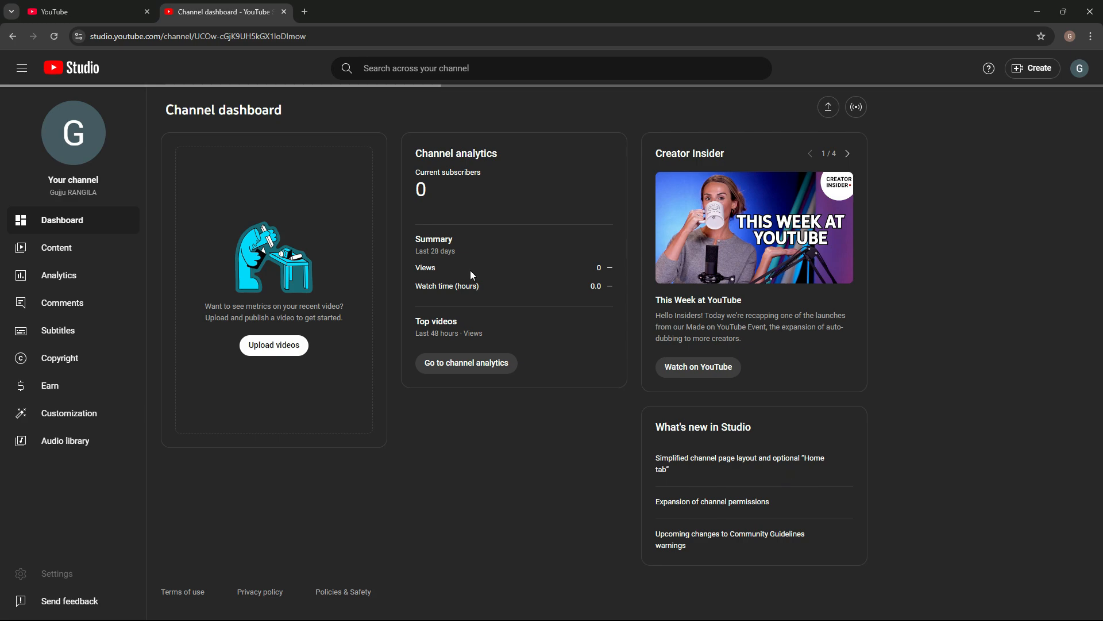
# Step: View the channel's Intermediate features eligibility and its phone verification form, and return to the Studio settings
pyautogui.click(57, 573)
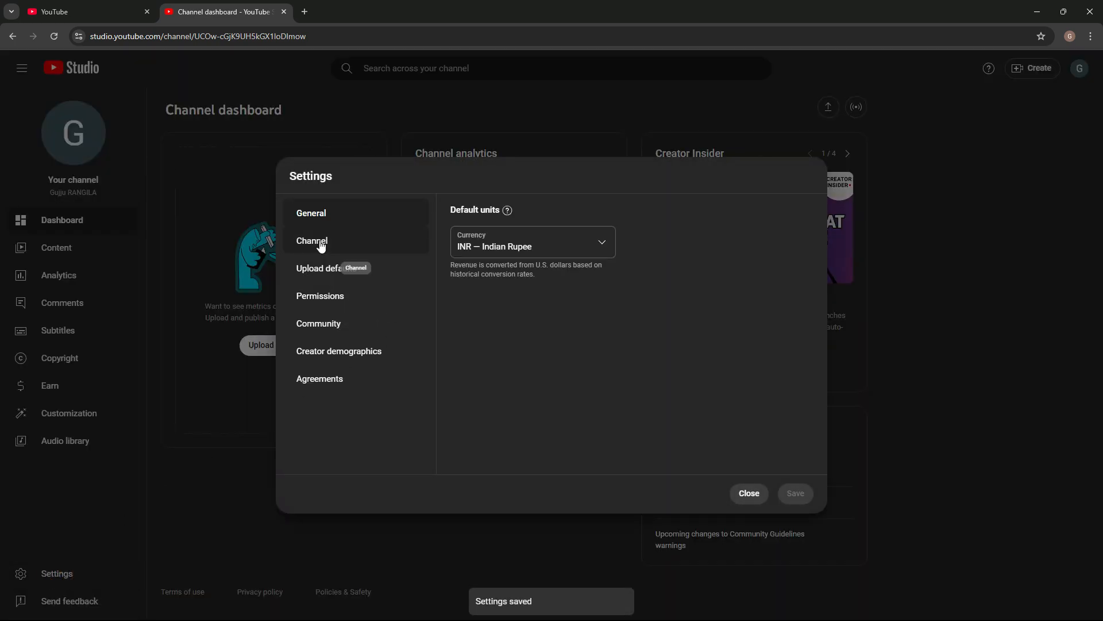
pyautogui.click(320, 244)
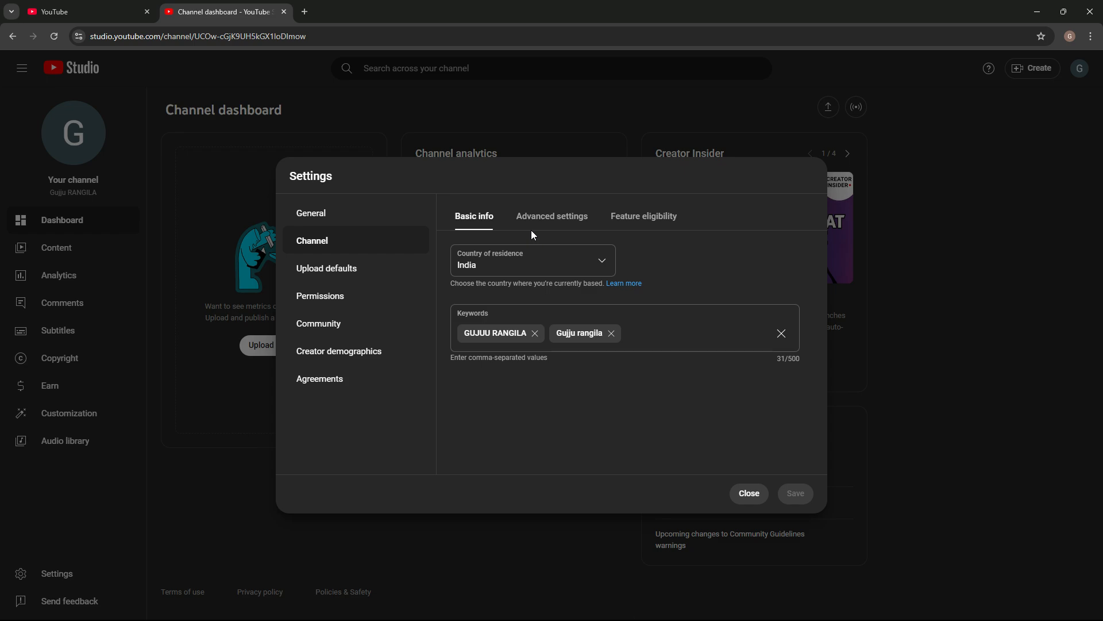
pyautogui.click(627, 225)
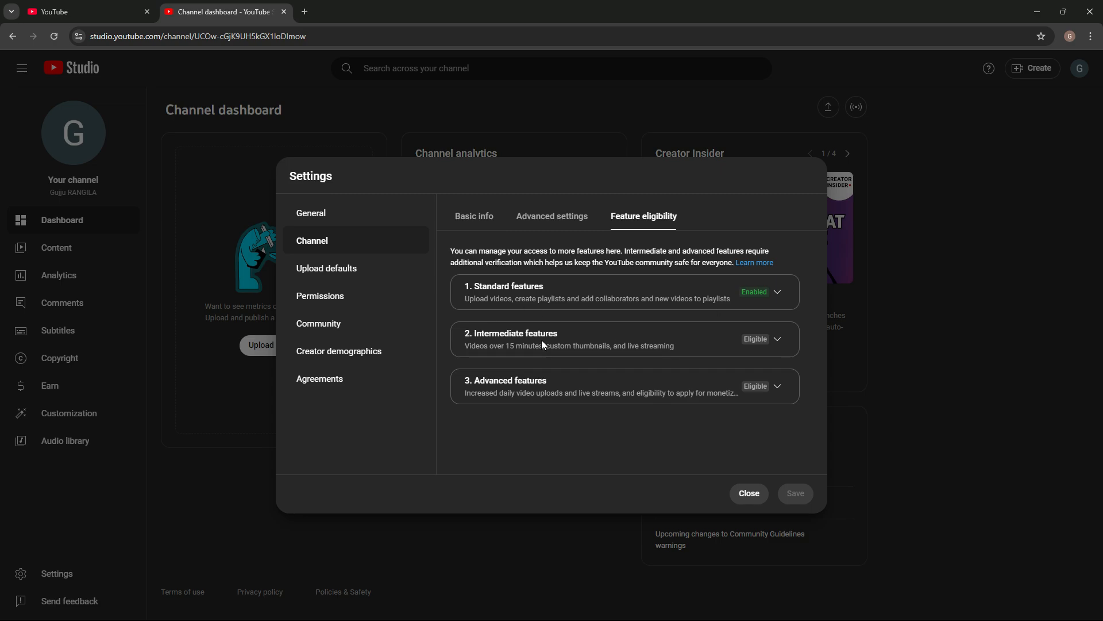
pyautogui.click(778, 343)
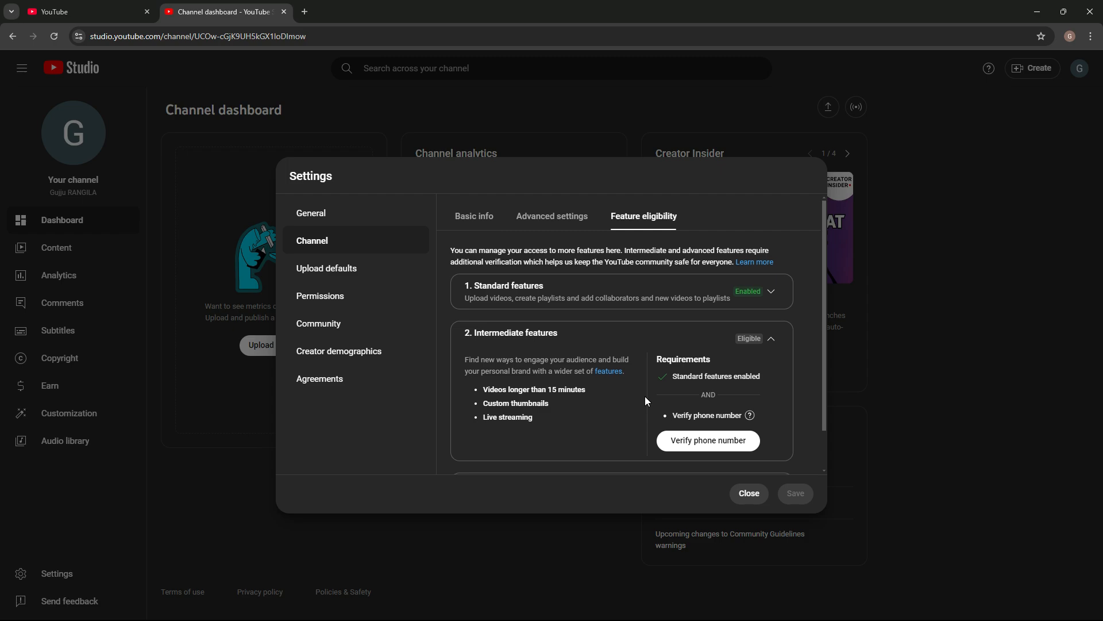
pyautogui.scroll(-2, 645, 396)
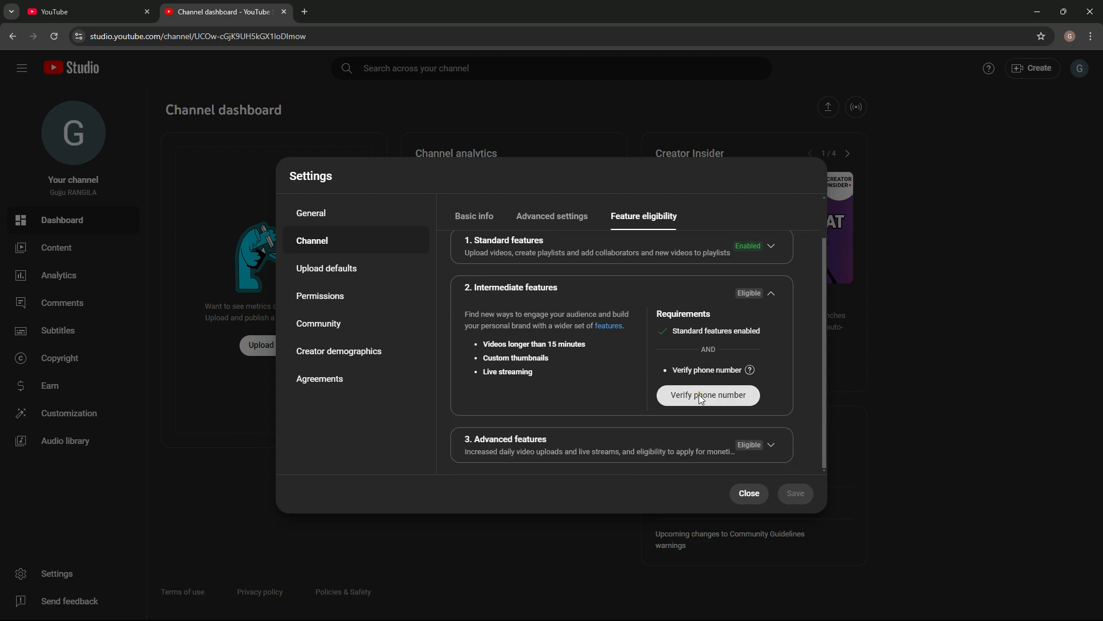
pyautogui.click(699, 398)
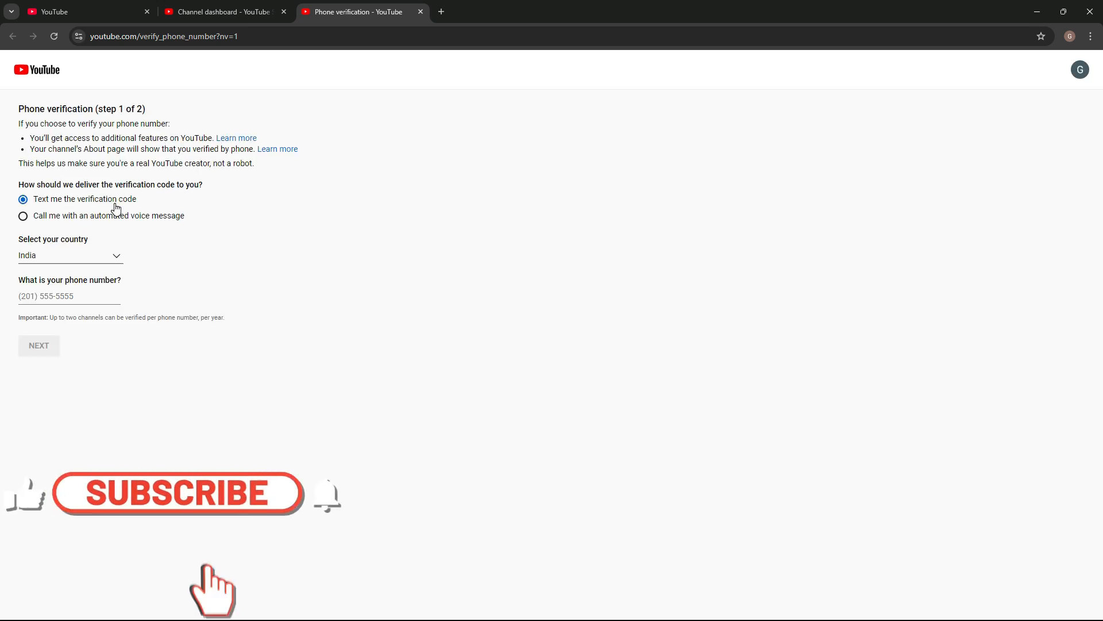
pyautogui.click(64, 298)
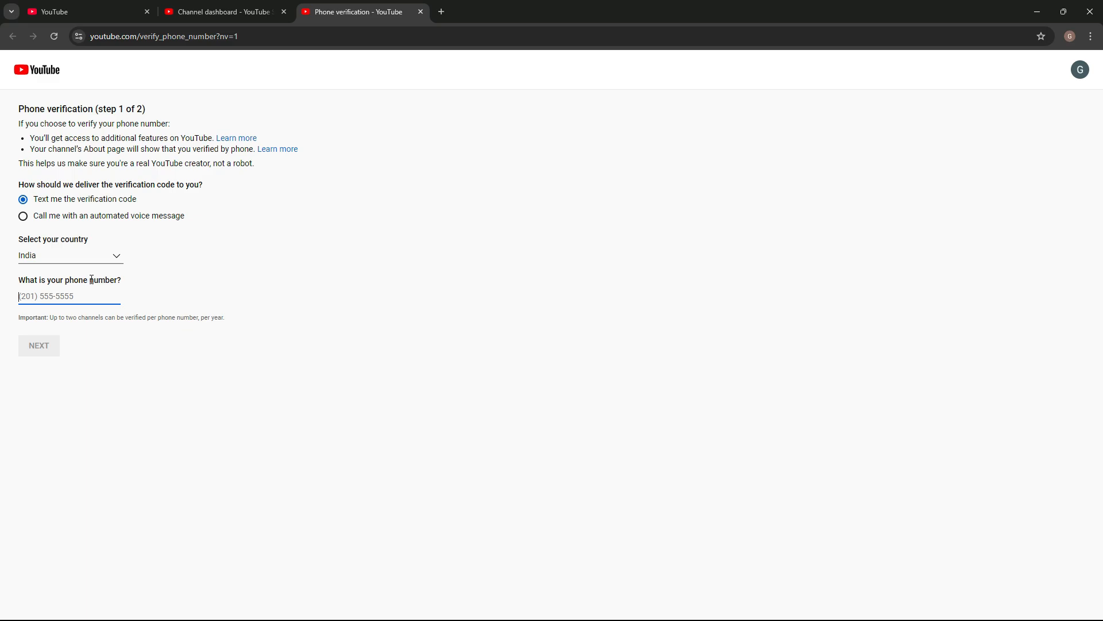
pyautogui.click(239, 10)
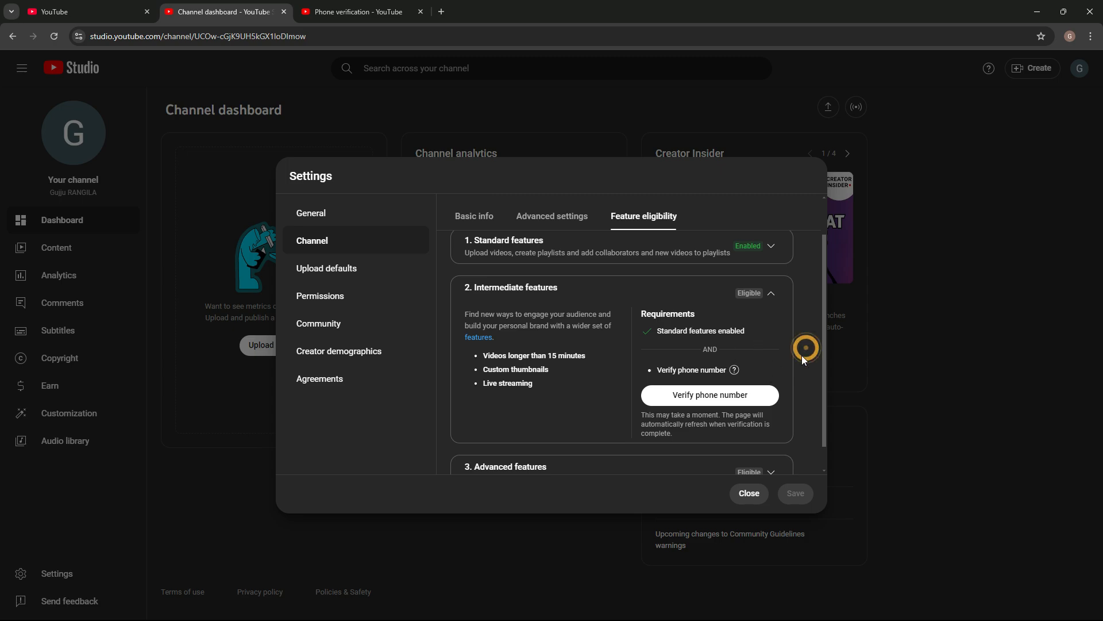
# Step: Examine the Advanced features and their requirements, including the explanation of video verification
pyautogui.click(768, 462)
pyautogui.scroll(-1, 763, 459)
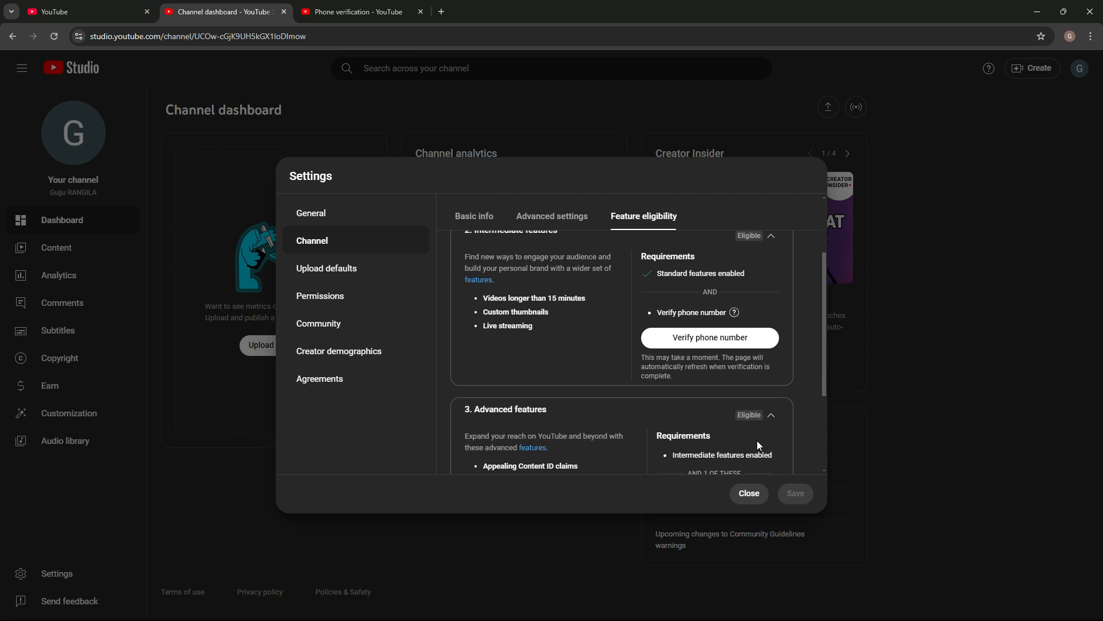
pyautogui.scroll(-3, 604, 444)
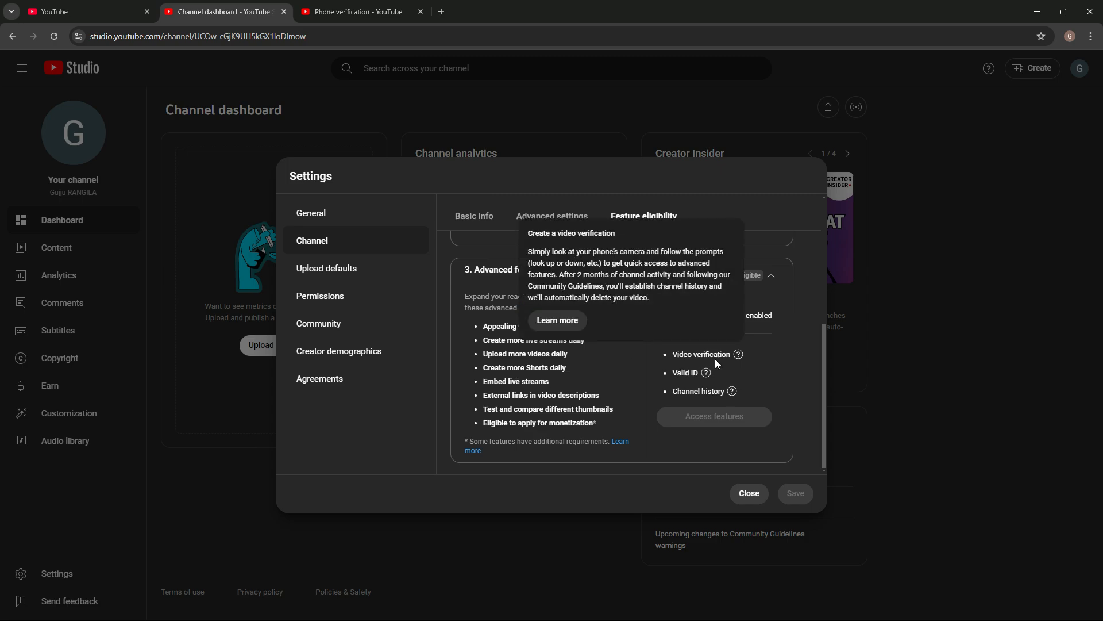
pyautogui.moveTo(685, 377)
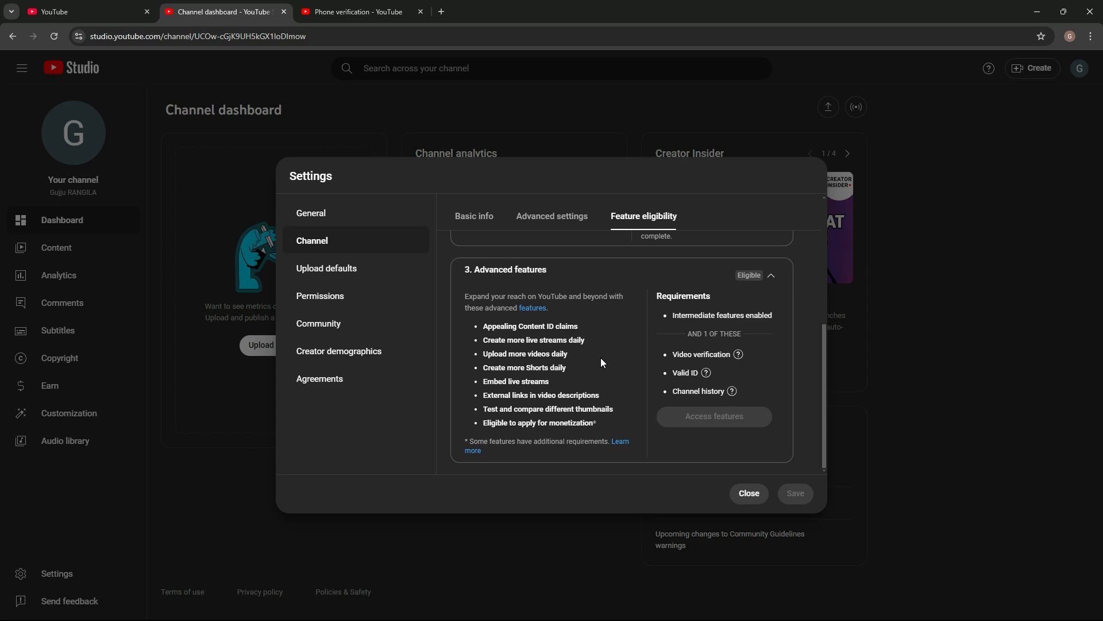
# Step: In the upload defaults, set the default video visibility to Unlisted, leaving the title, description and tags empty
pyautogui.click(349, 276)
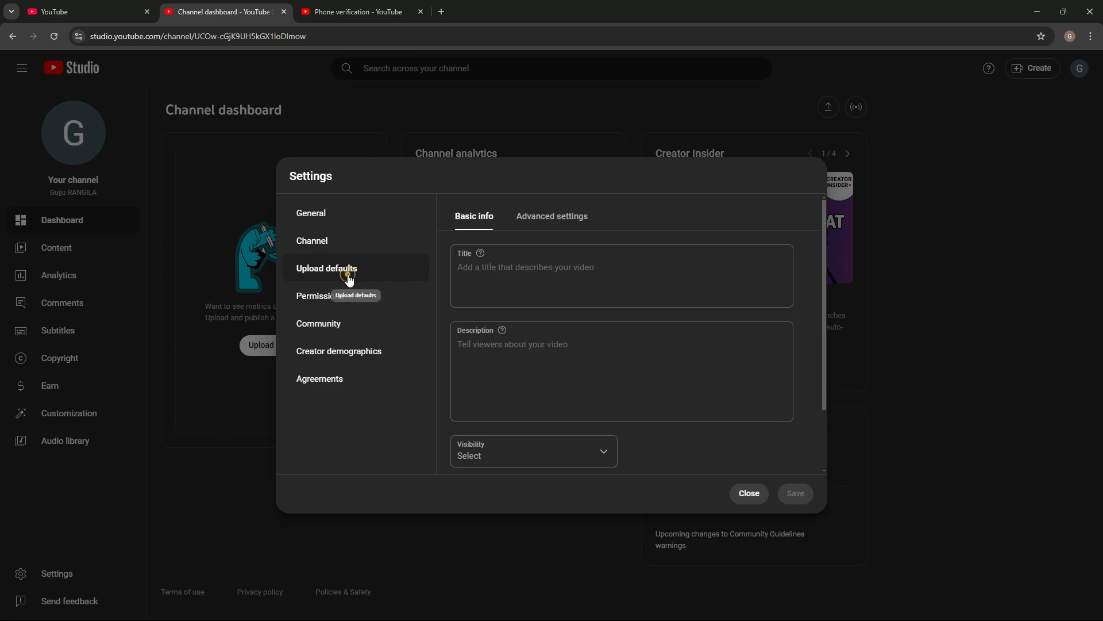
pyautogui.click(469, 267)
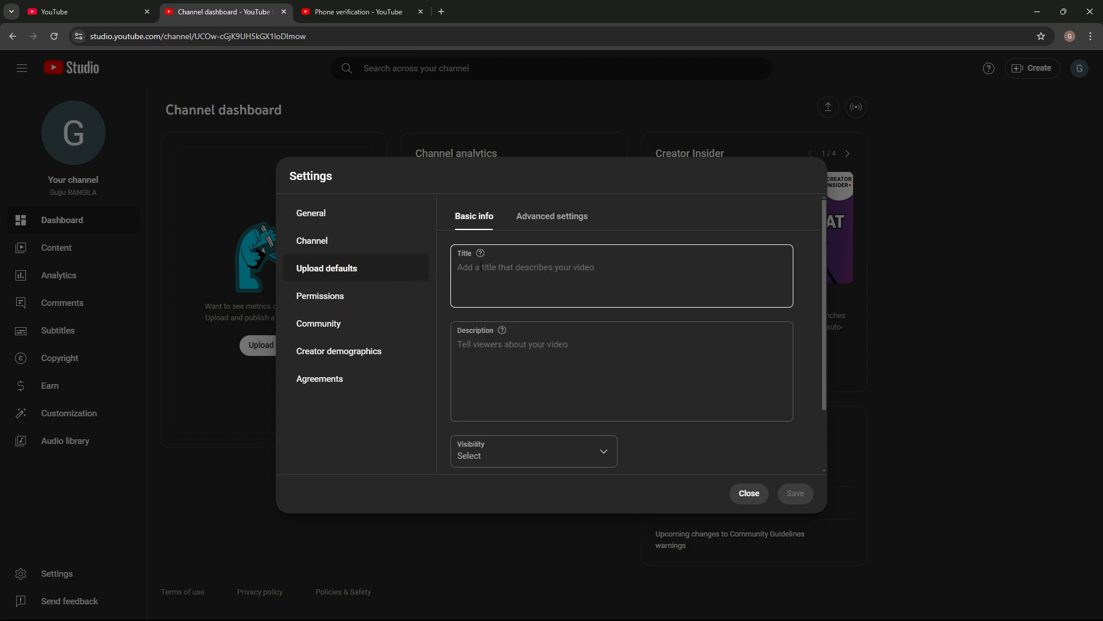
pyautogui.click(483, 344)
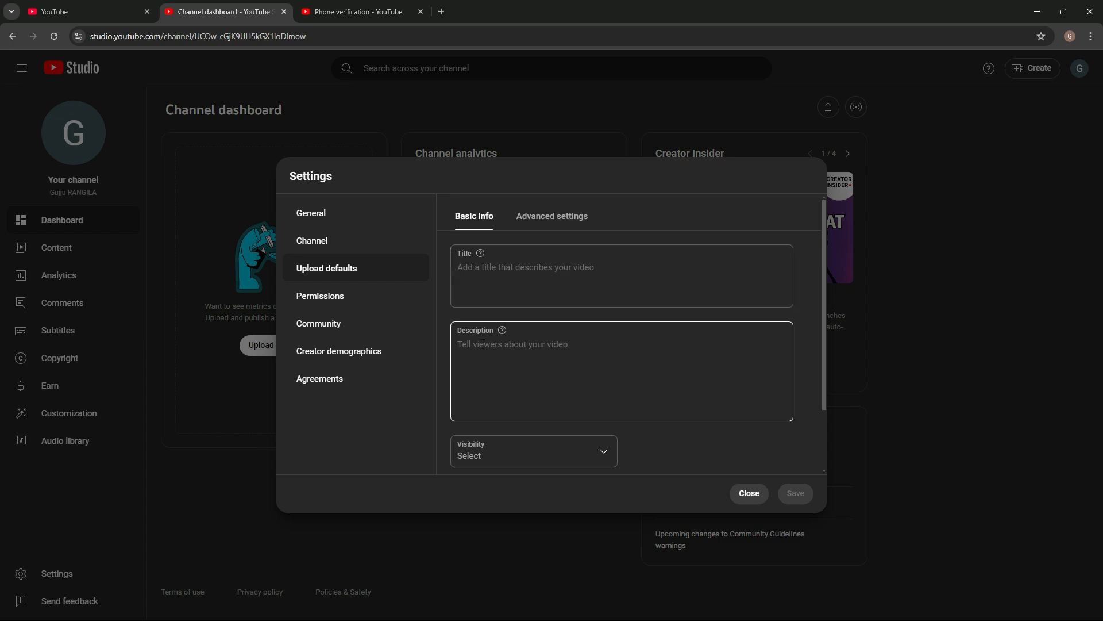
pyautogui.click(483, 347)
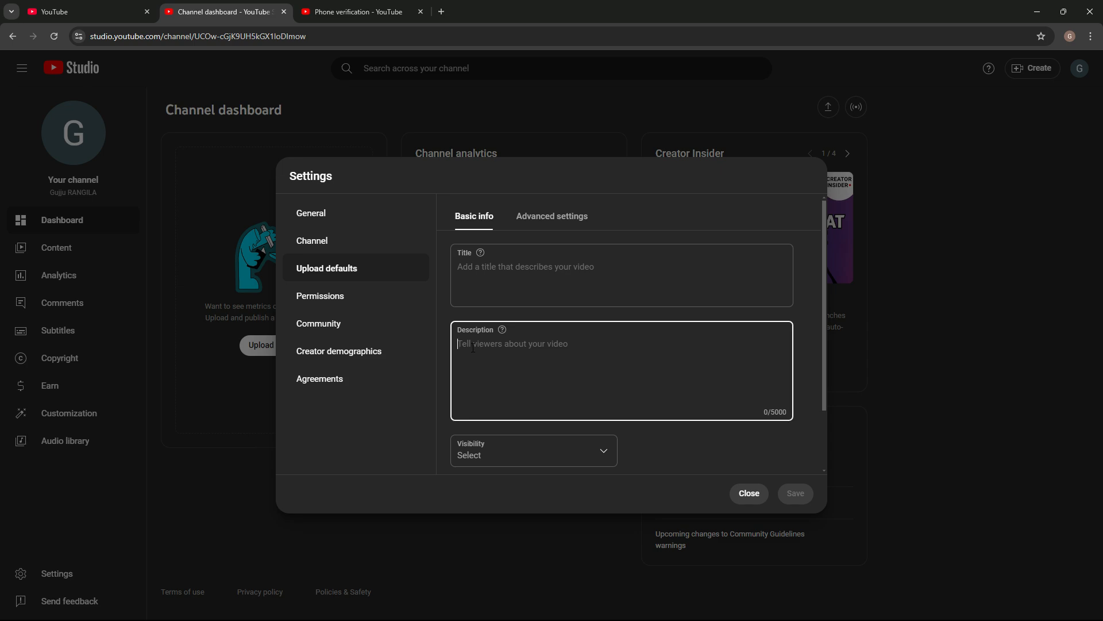
pyautogui.scroll(-2, 477, 345)
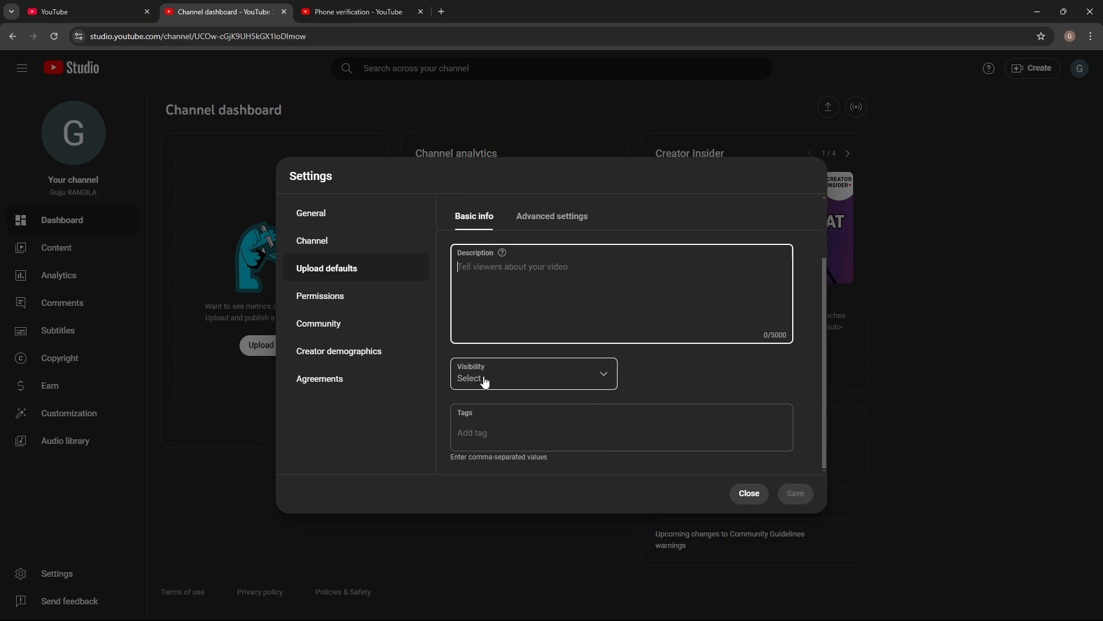
pyautogui.click(484, 373)
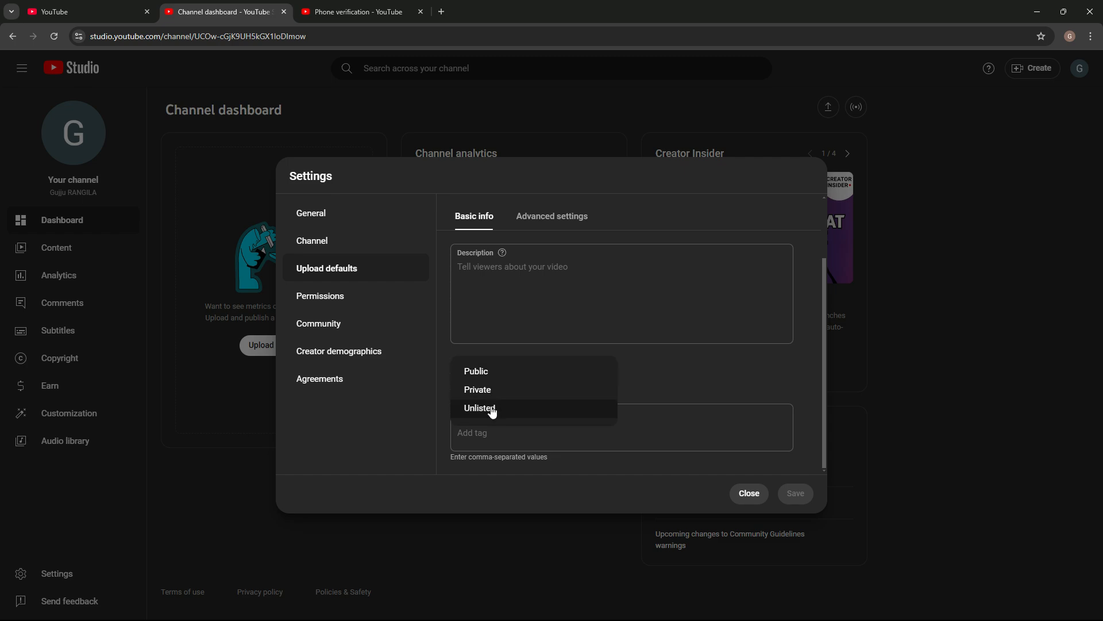
pyautogui.click(490, 407)
pyautogui.click(494, 424)
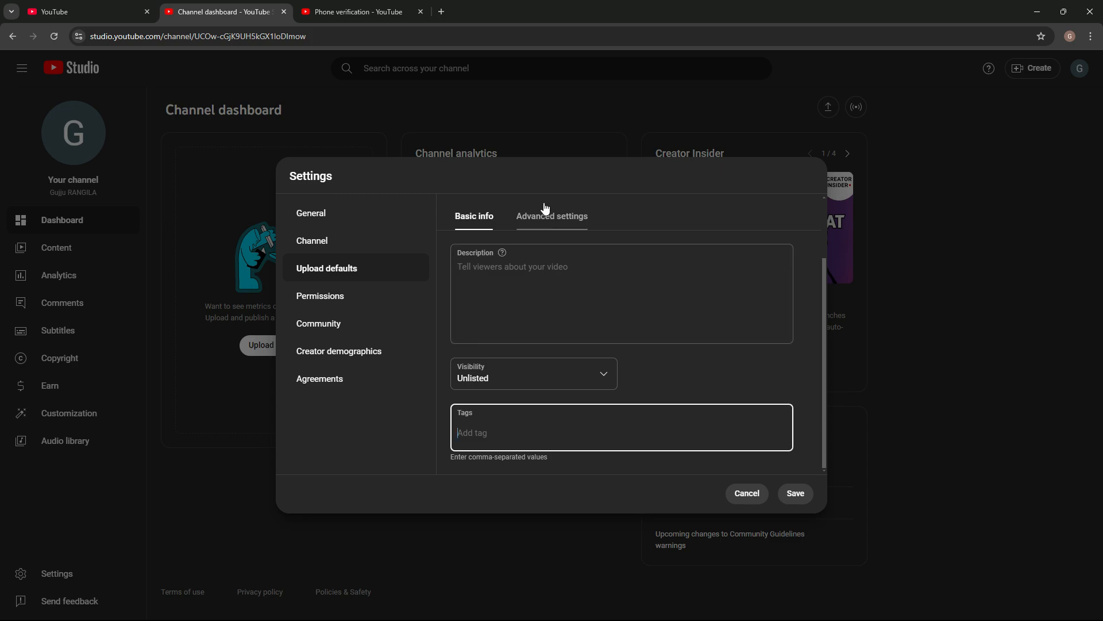
# Step: In the advanced upload defaults, set the video category to Comedy
pyautogui.click(546, 227)
pyautogui.click(546, 227)
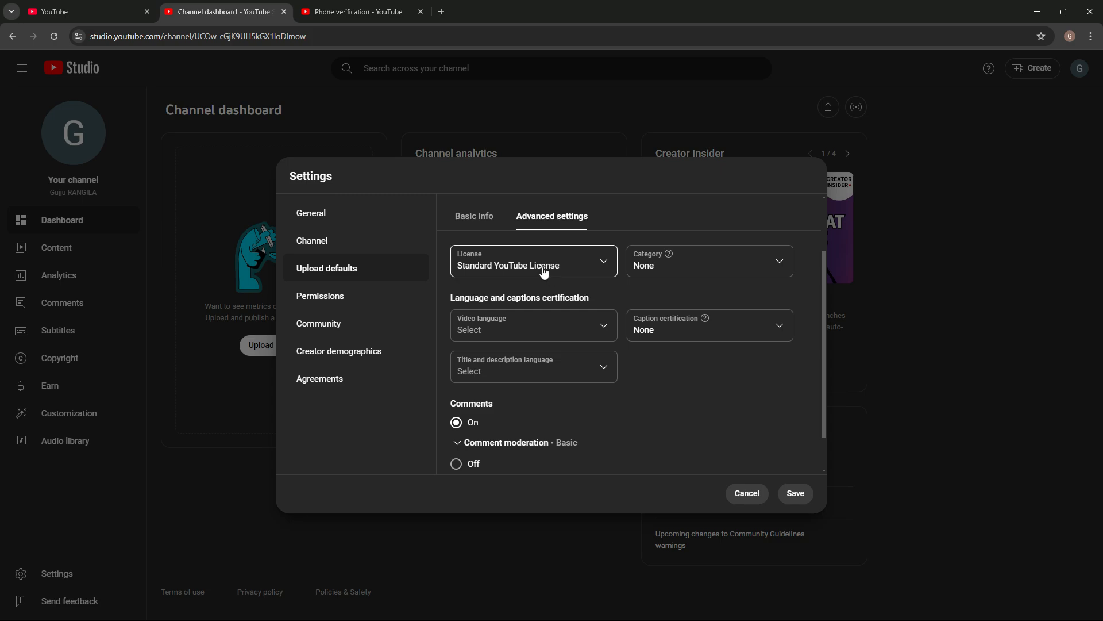
pyautogui.click(667, 268)
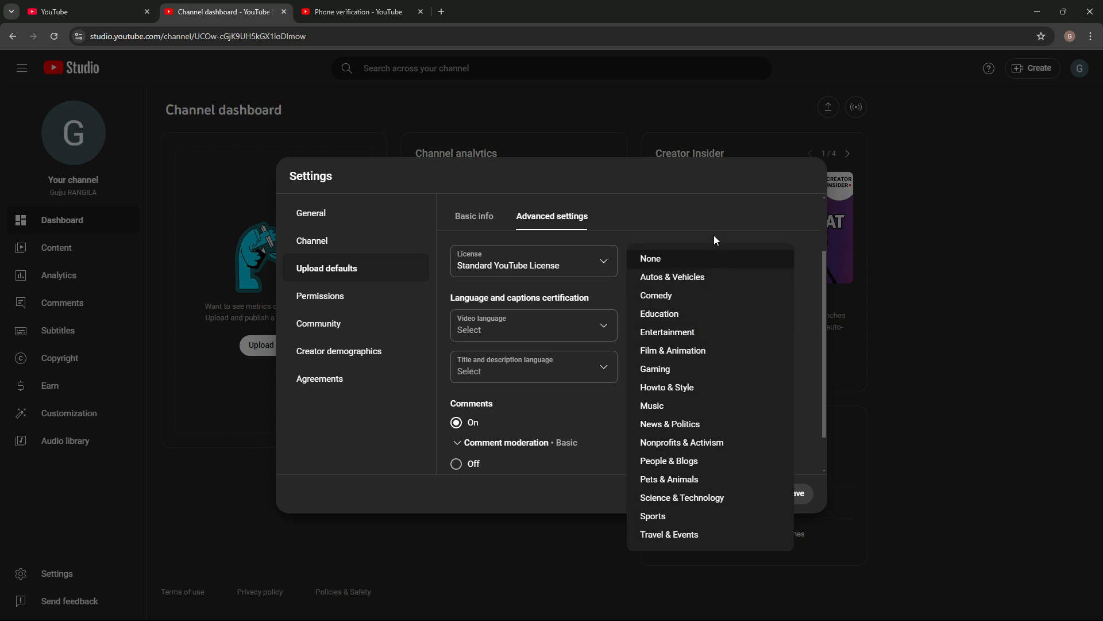
pyautogui.click(681, 296)
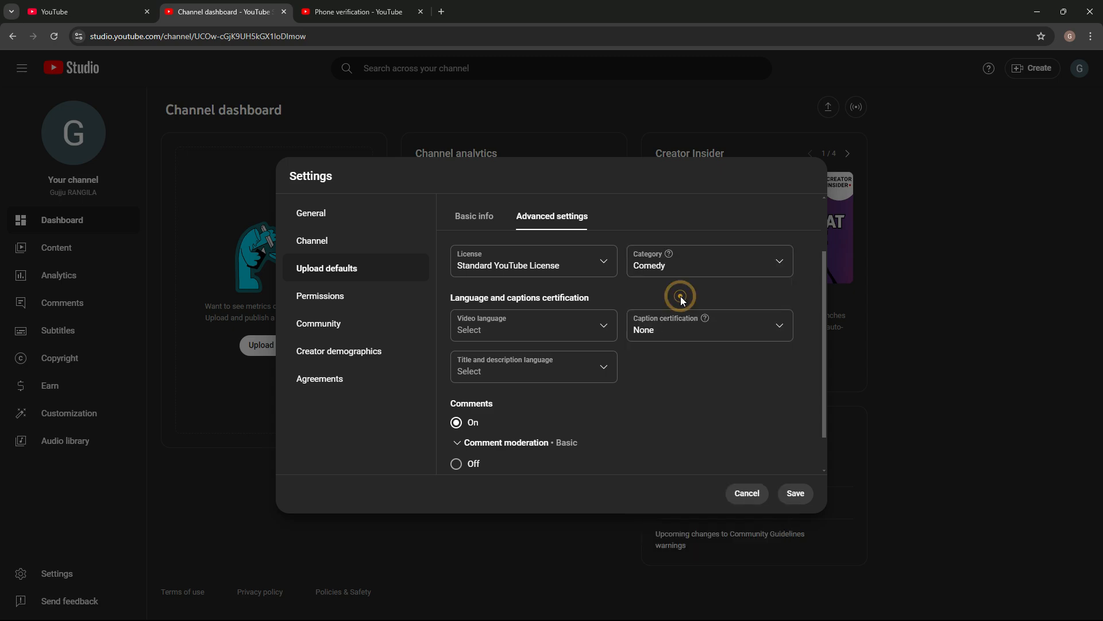
# Step: Set the default video language for uploads to Gujarati
pyautogui.click(532, 328)
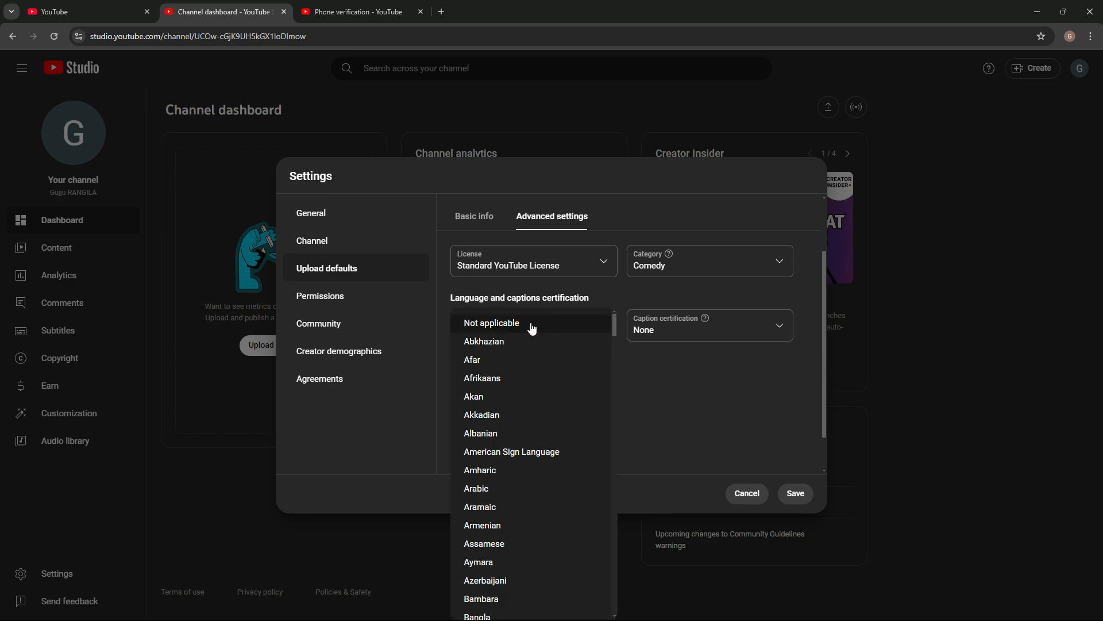
pyautogui.scroll(-3, 515, 383)
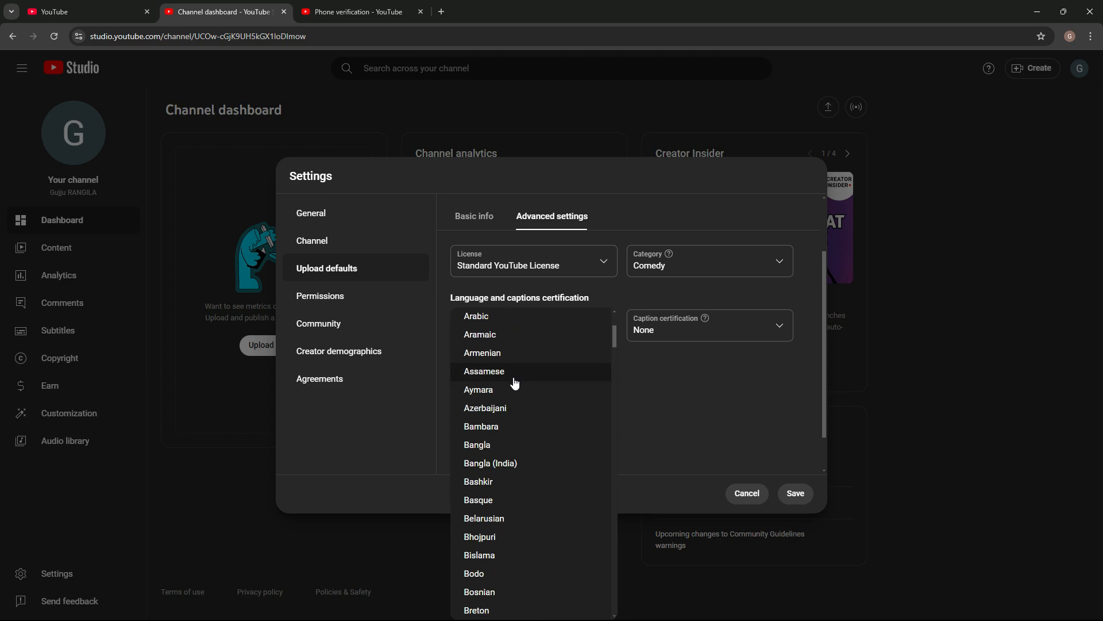
pyautogui.scroll(-12, 515, 383)
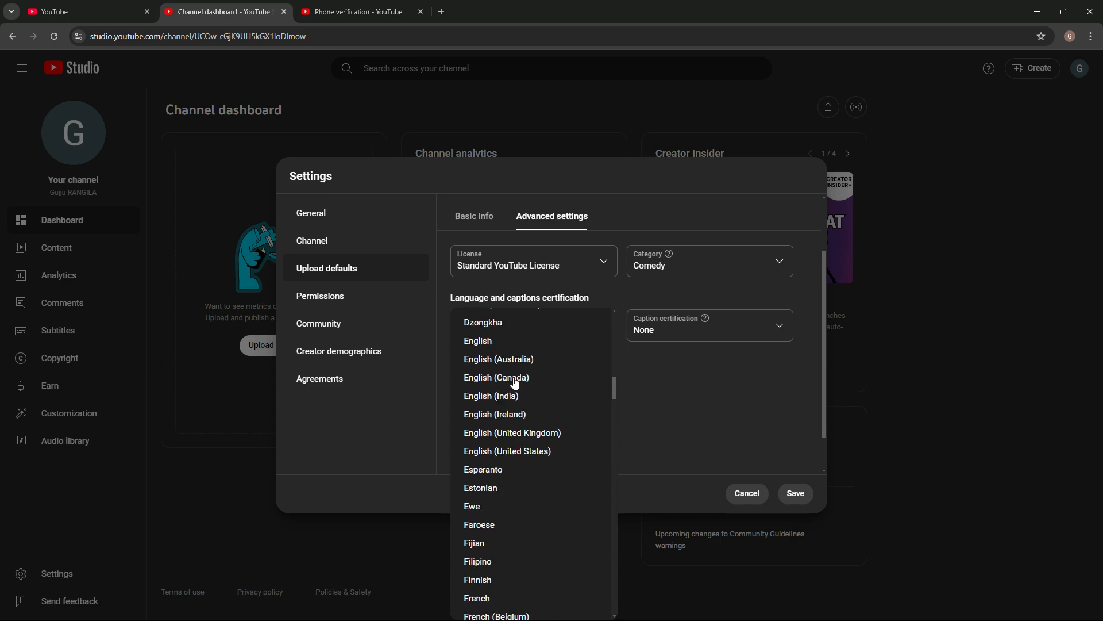
pyautogui.scroll(-6, 515, 382)
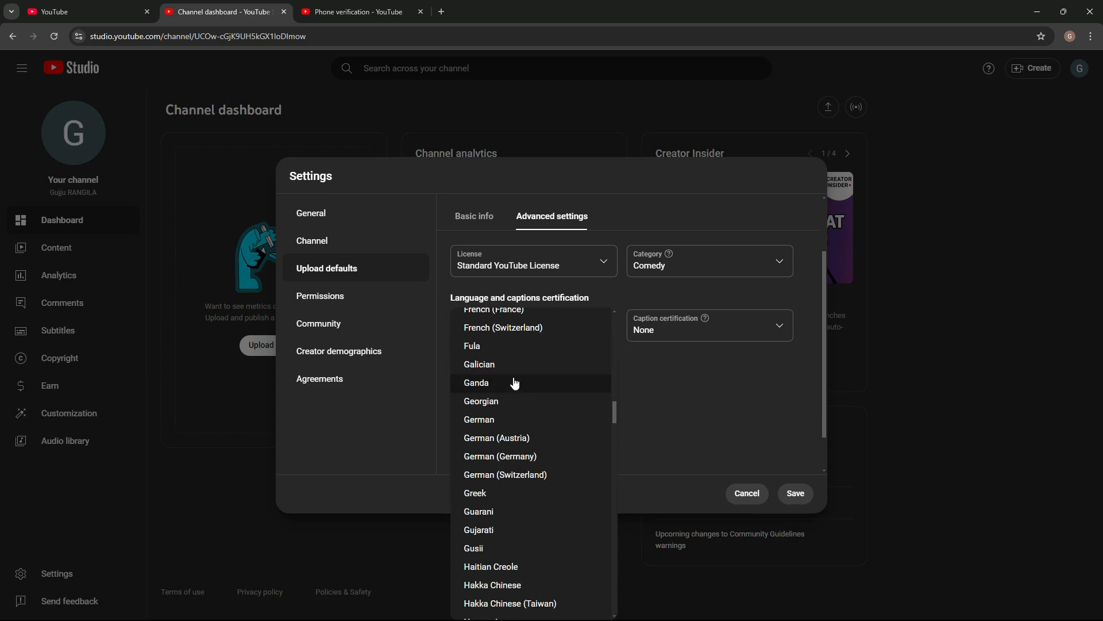
pyautogui.scroll(-3, 515, 383)
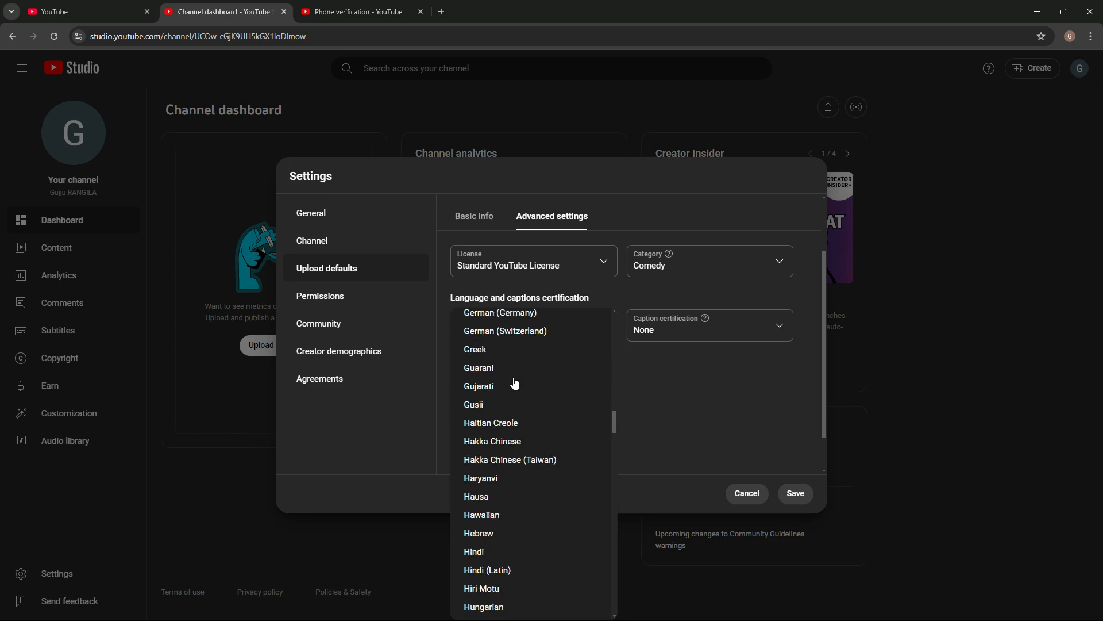
pyautogui.click(501, 358)
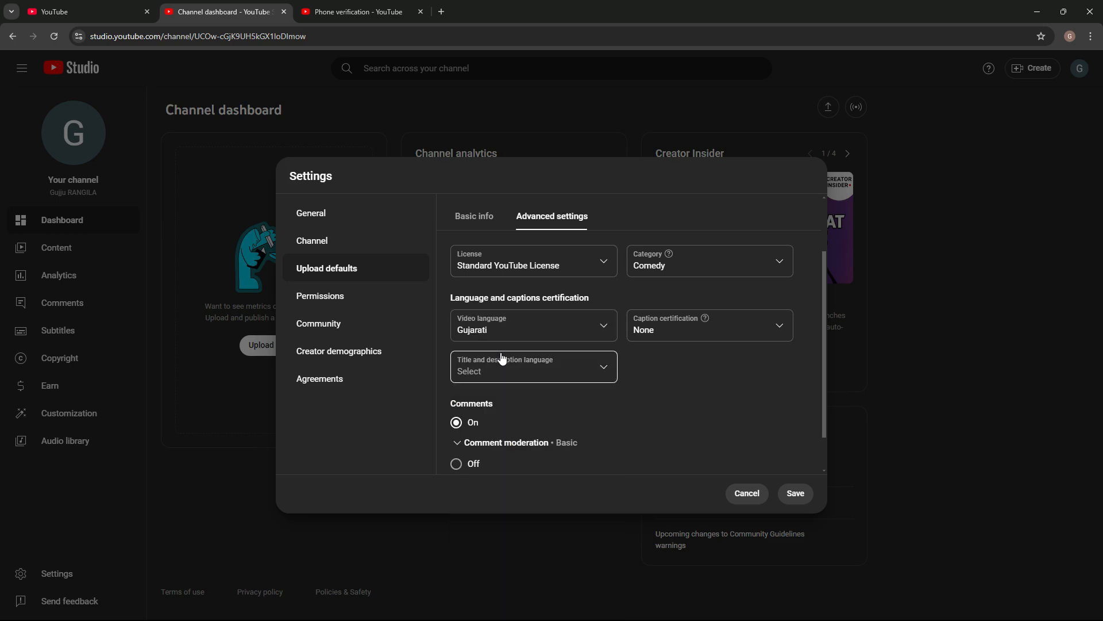
# Step: Set the caption certification to "This content has never aired on television in the U.S." and save the upload defaults
pyautogui.click(669, 324)
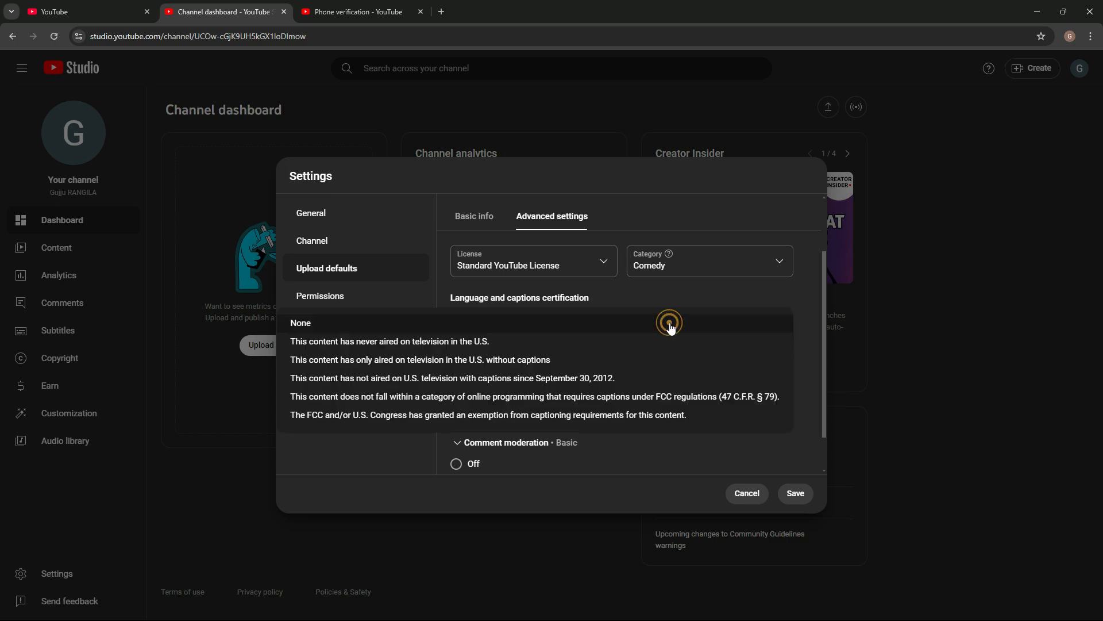
pyautogui.click(431, 344)
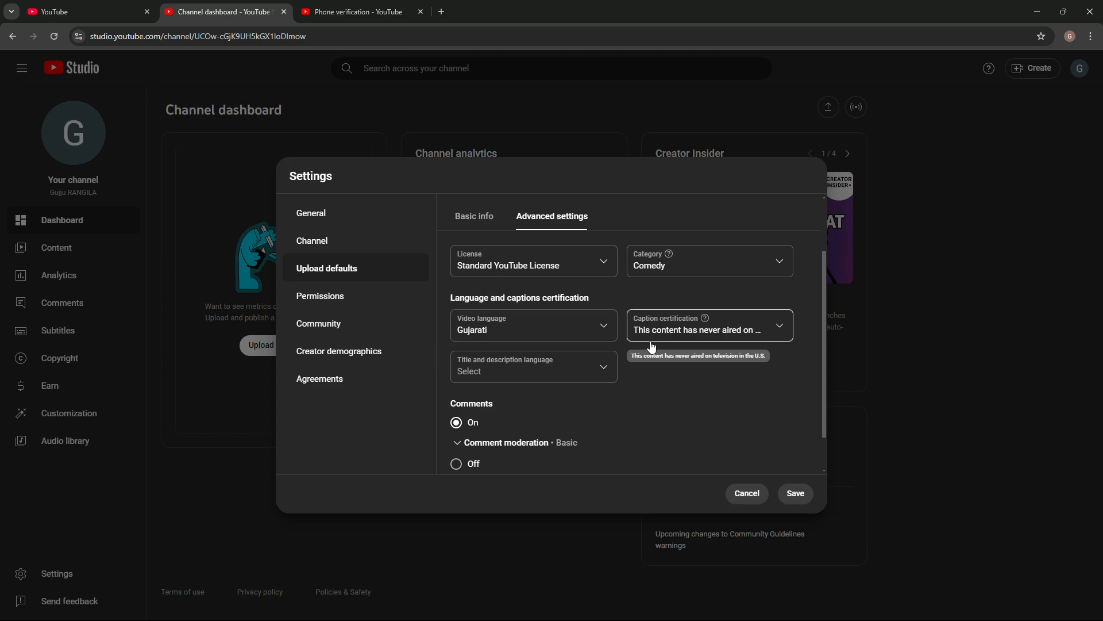
pyautogui.click(557, 370)
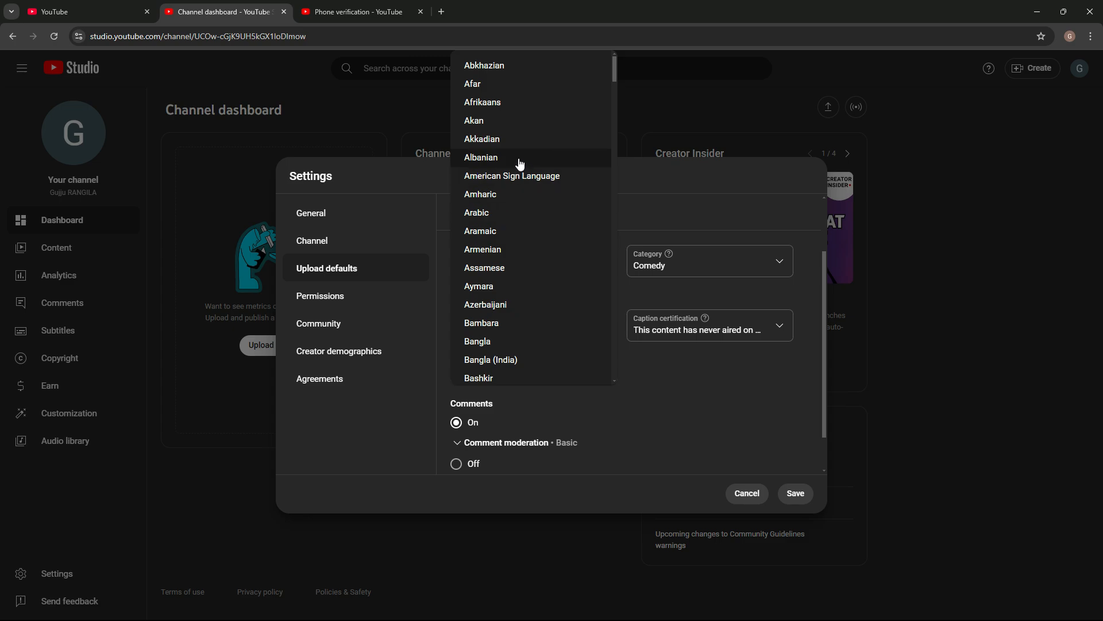
pyautogui.click(419, 344)
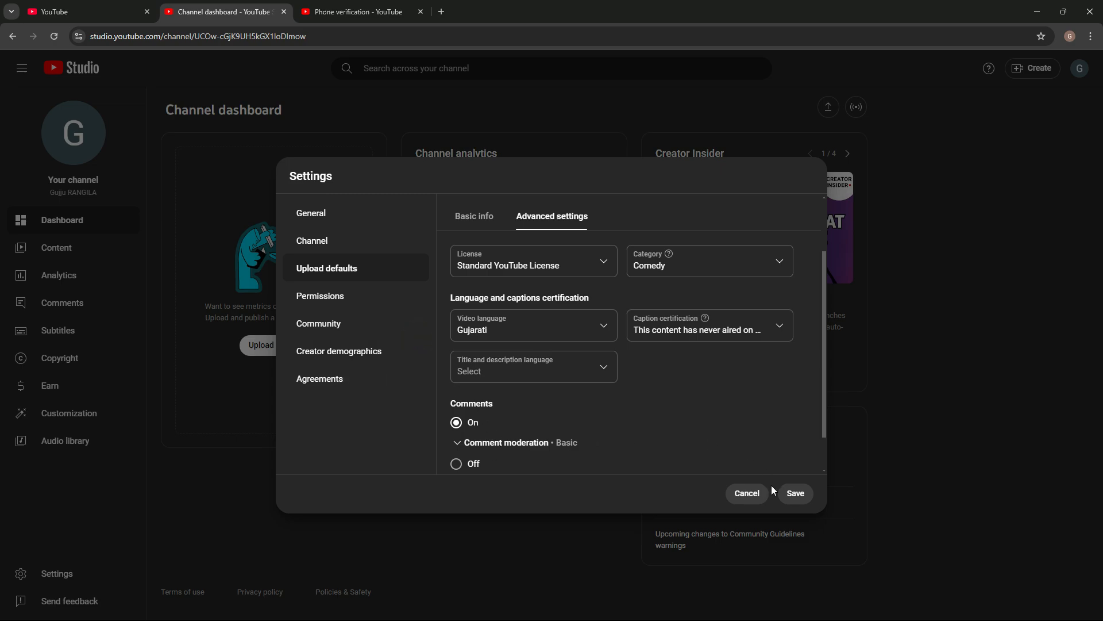
pyautogui.click(793, 493)
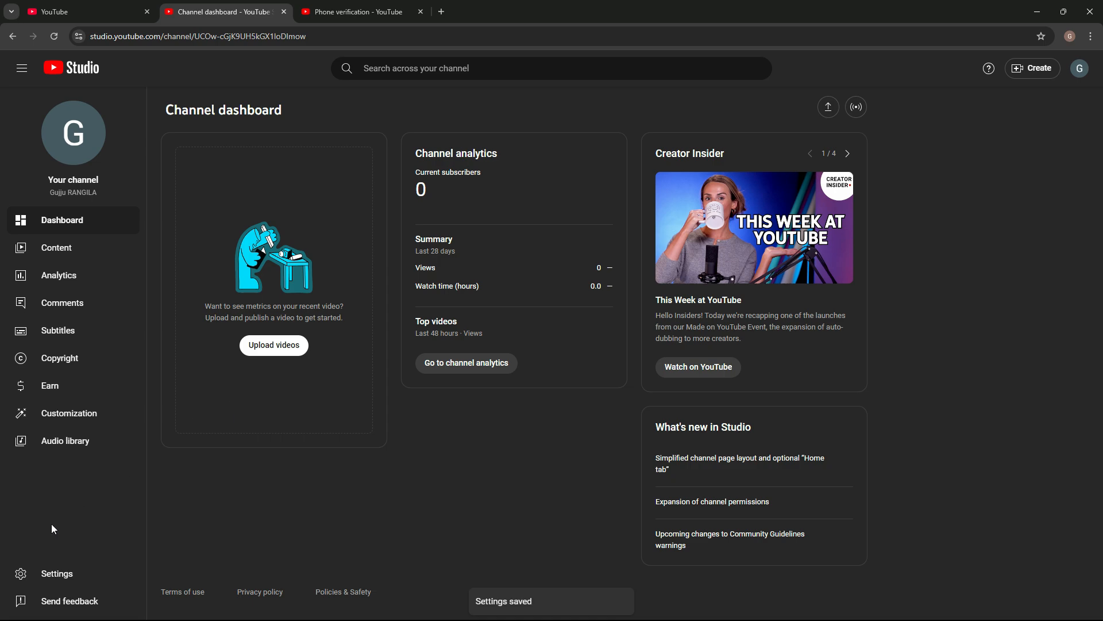
pyautogui.click(60, 569)
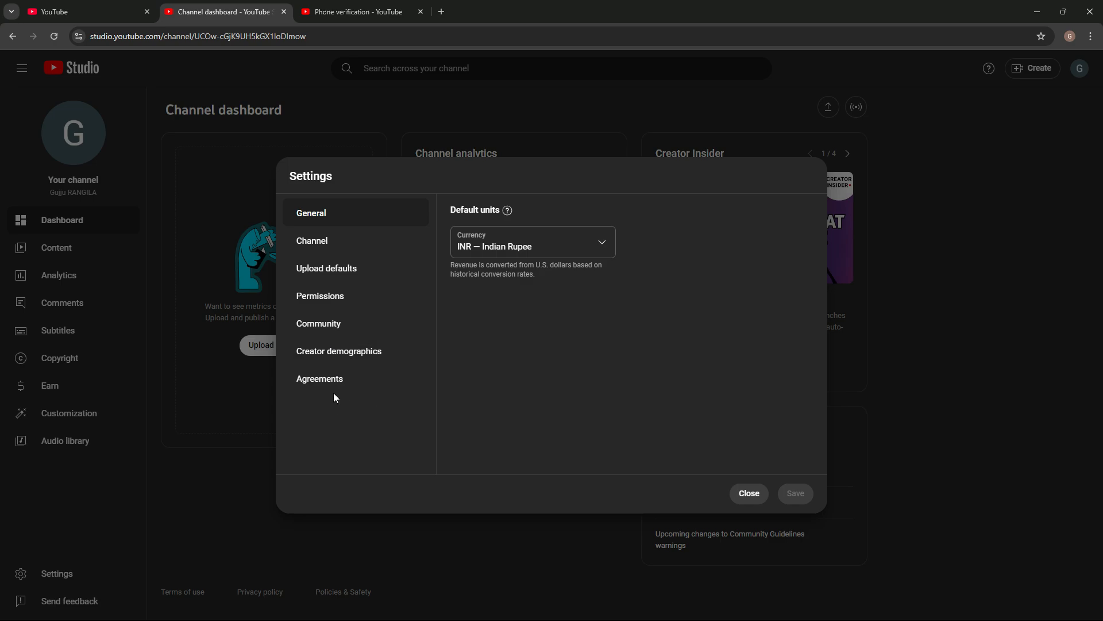
pyautogui.click(750, 496)
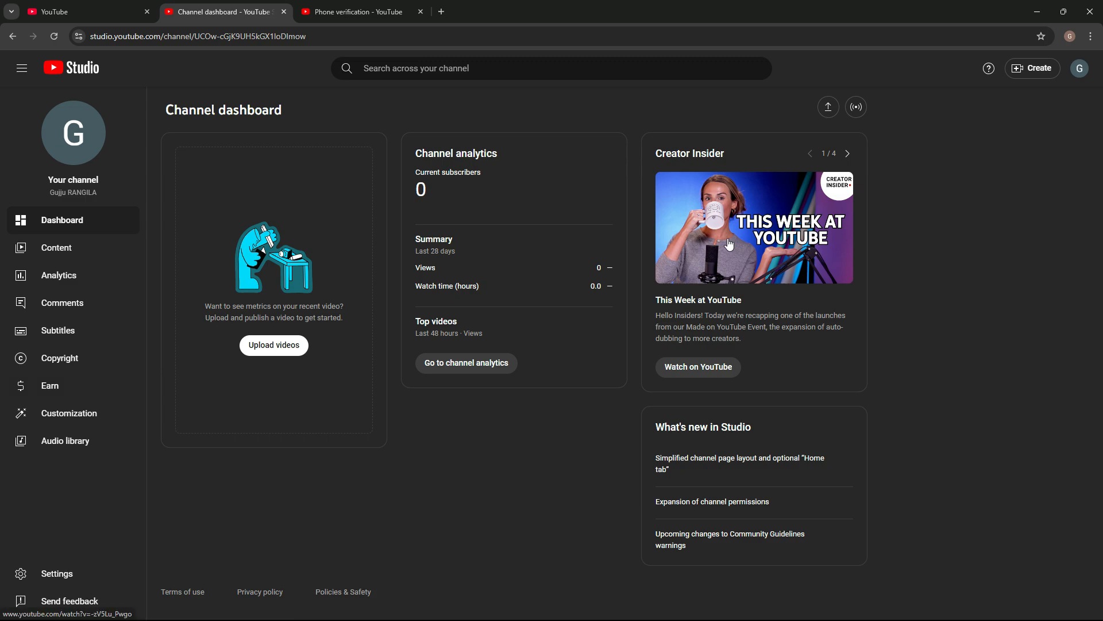
# Step: Go to the channel's public page and open its customization page in Studio, continuing past the welcome message
pyautogui.click(1081, 79)
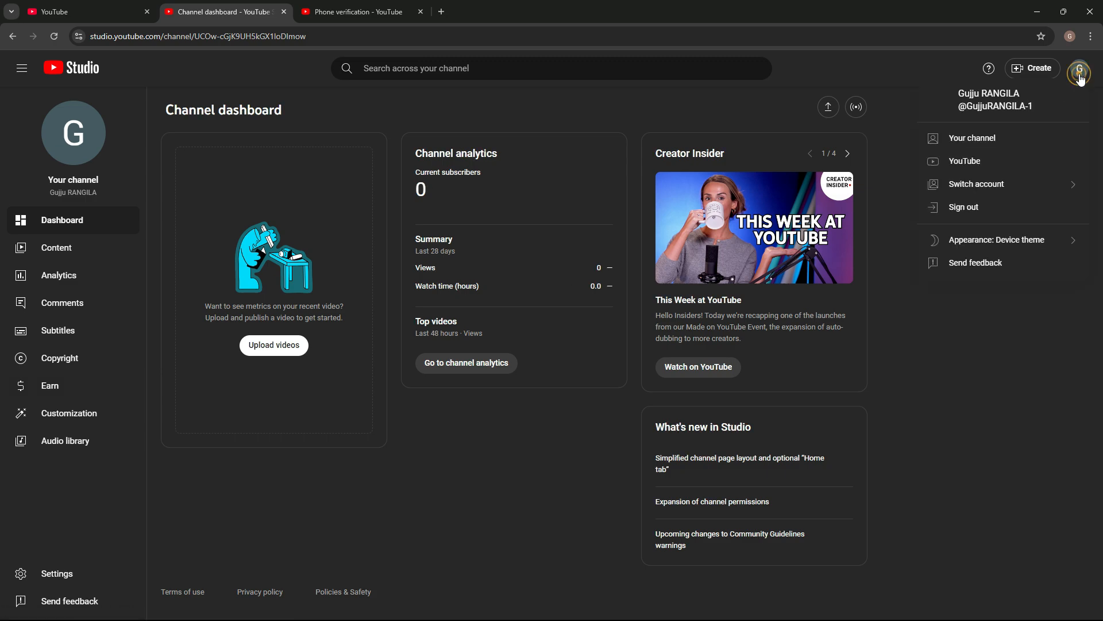
pyautogui.click(1011, 139)
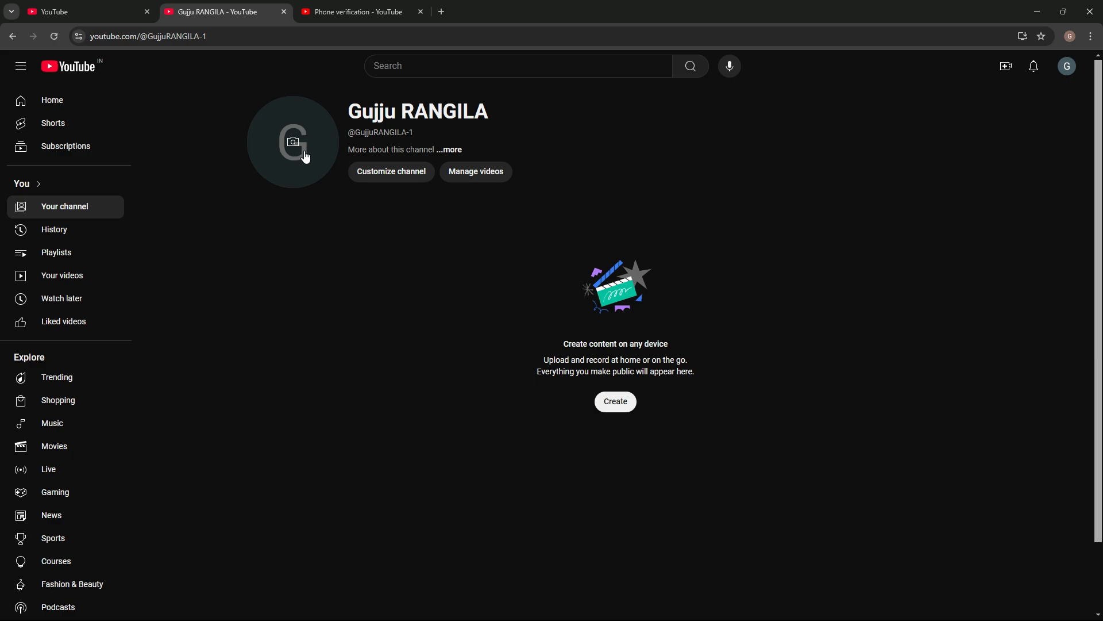
pyautogui.click(371, 176)
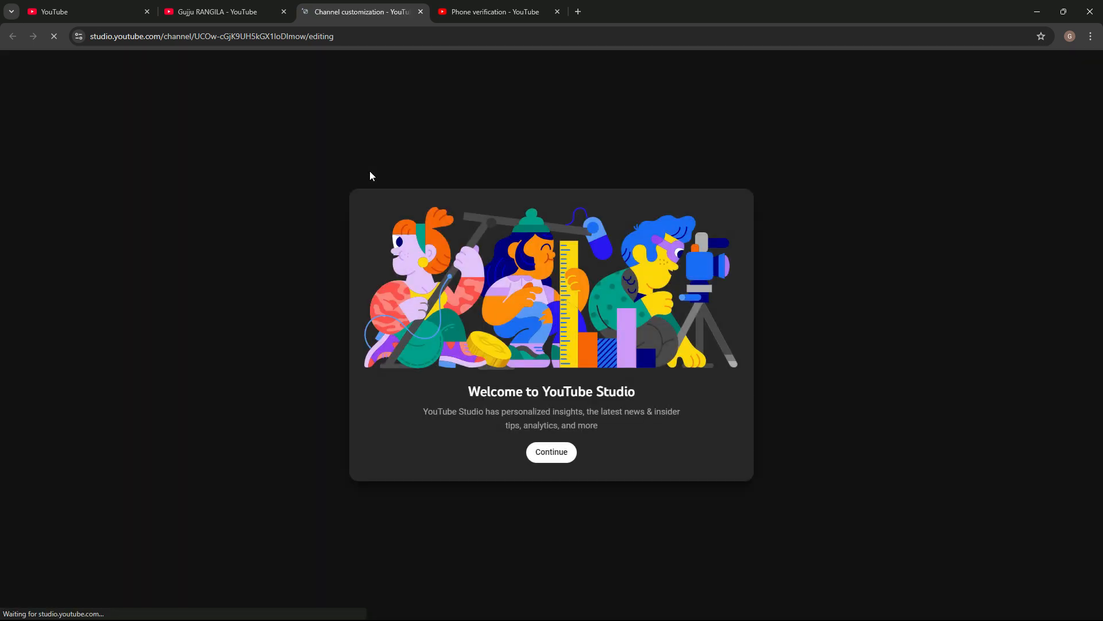
pyautogui.click(552, 452)
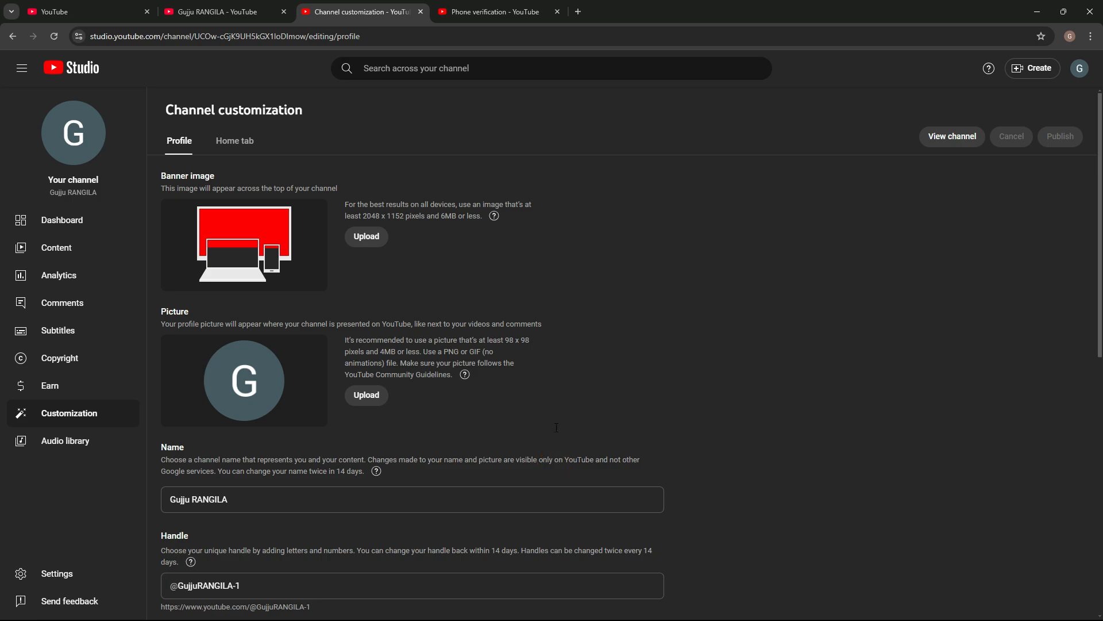